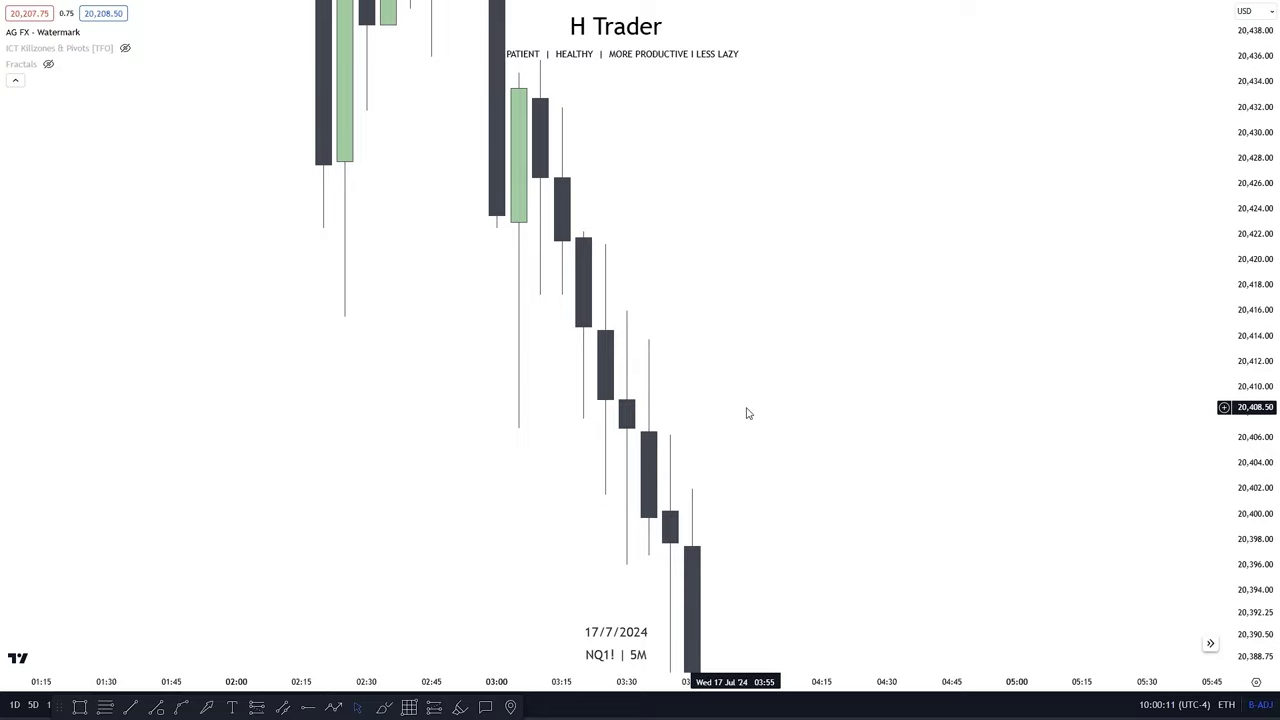
Step: Draw a horizontal trend line from the 03:15 candle's low at 20,417.25 to about 04:00, and delete it
scroll(845, 413, "down", 1)
left_click_drag(1253, 290, 1252, 616)
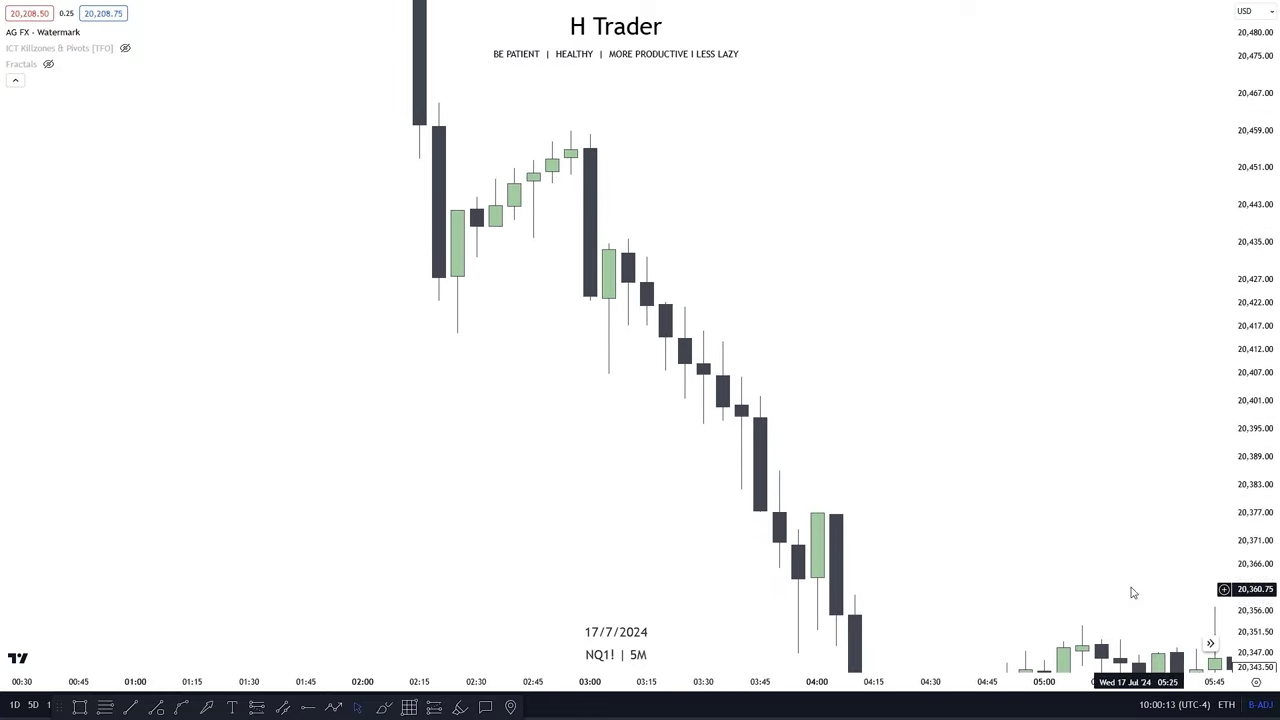
scroll(1133, 593, "down", 3)
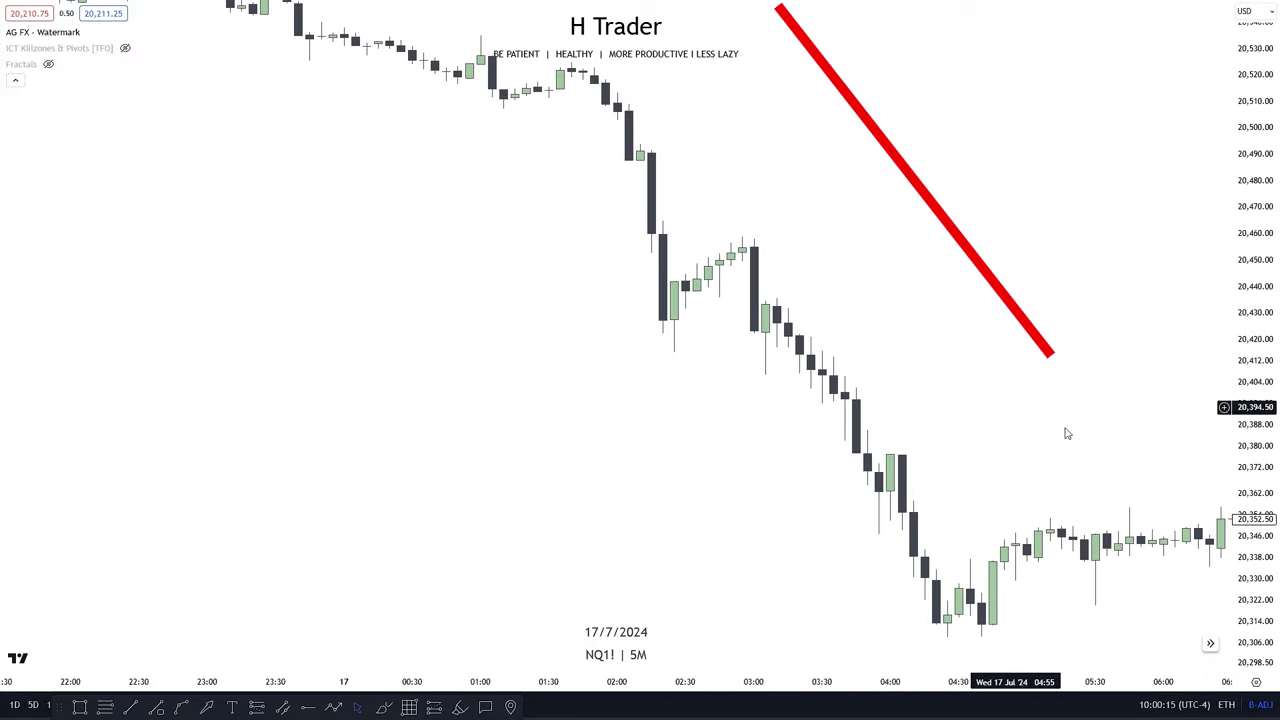
scroll(932, 378, "up", 5)
scroll(951, 328, "up", 4)
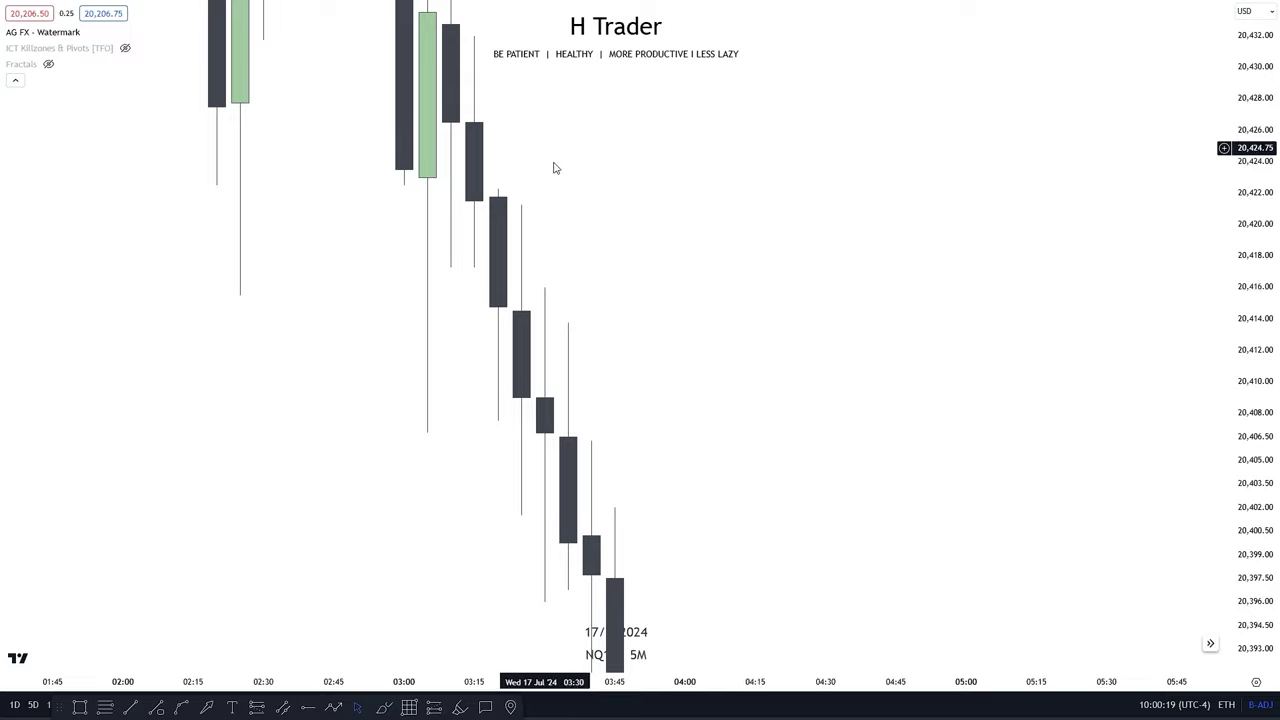
left_click_drag(809, 279, 849, 306)
left_click(157, 707)
left_click(513, 294)
left_click(725, 294)
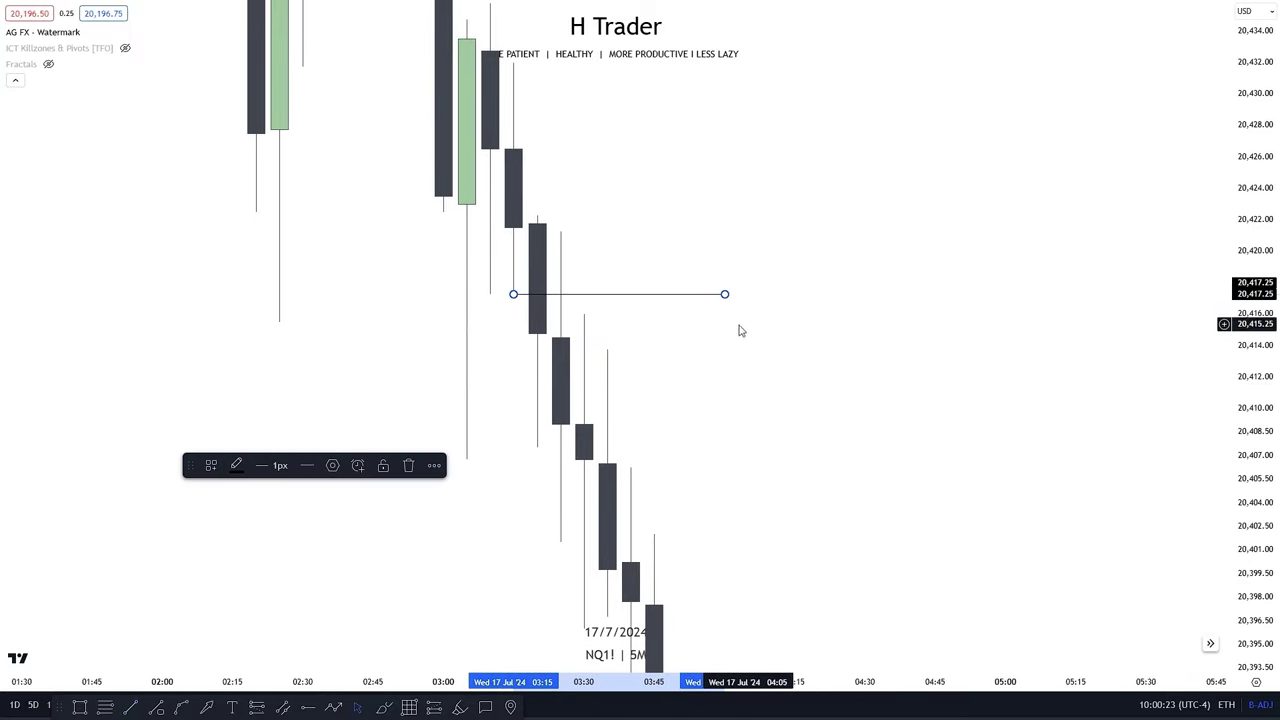
key("Delete")
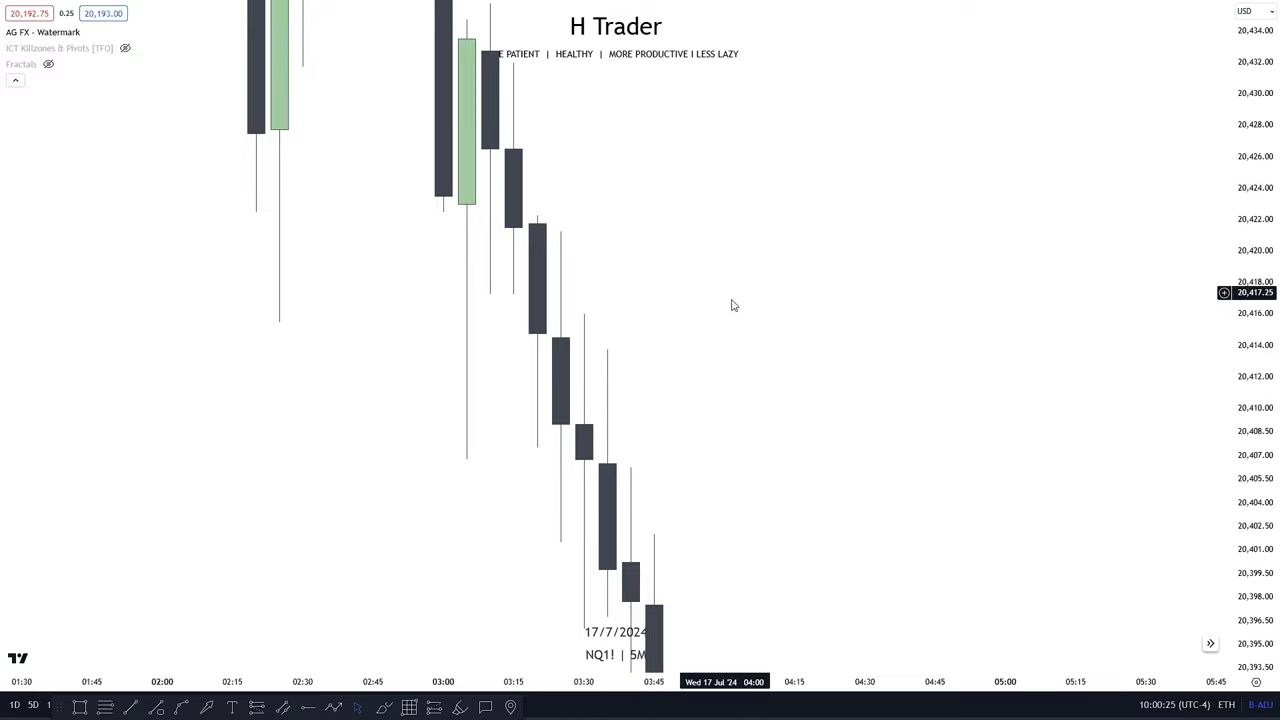
Step: Draw a thin rectangle over the gap between the 03:20 candle's close and the 03:25 candle's open, extending to 04:20
left_click_drag(789, 480, 803, 427)
left_click_drag(1262, 349, 1266, 258)
left_click_drag(797, 294, 809, 362)
scroll(823, 320, "up", 1)
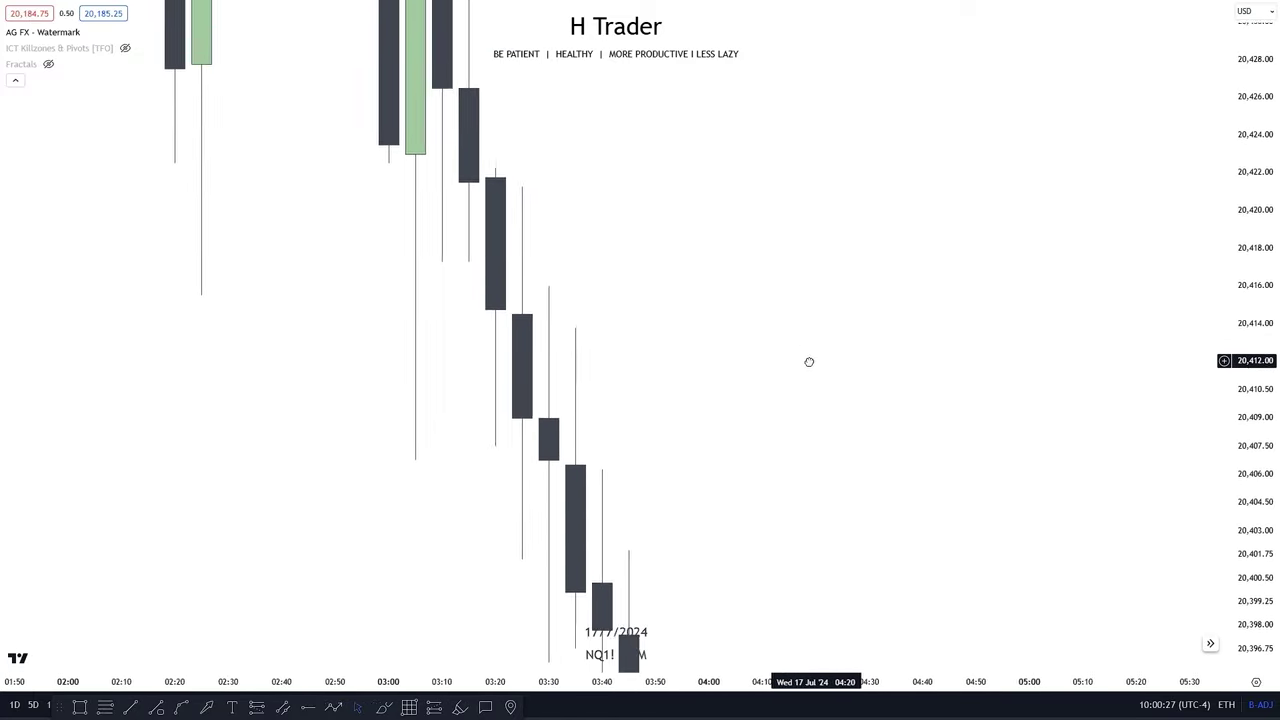
scroll(809, 361, "up", 1)
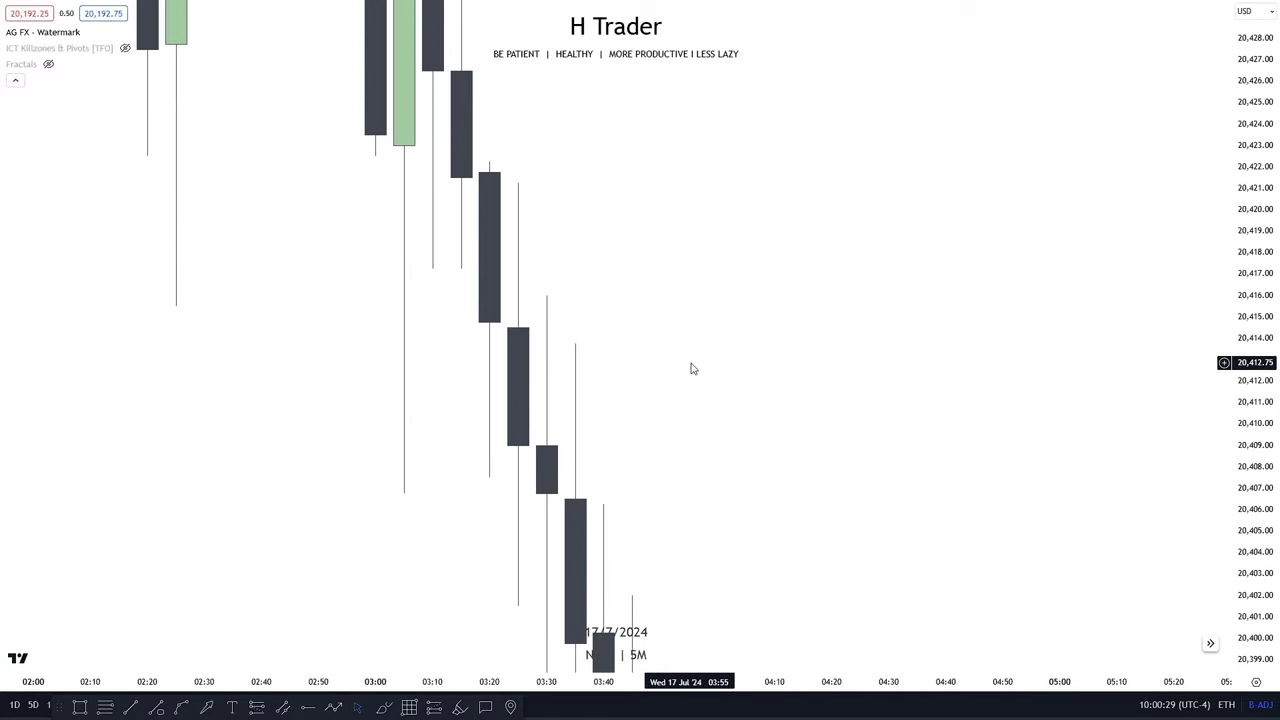
left_click_drag(644, 394, 490, 587)
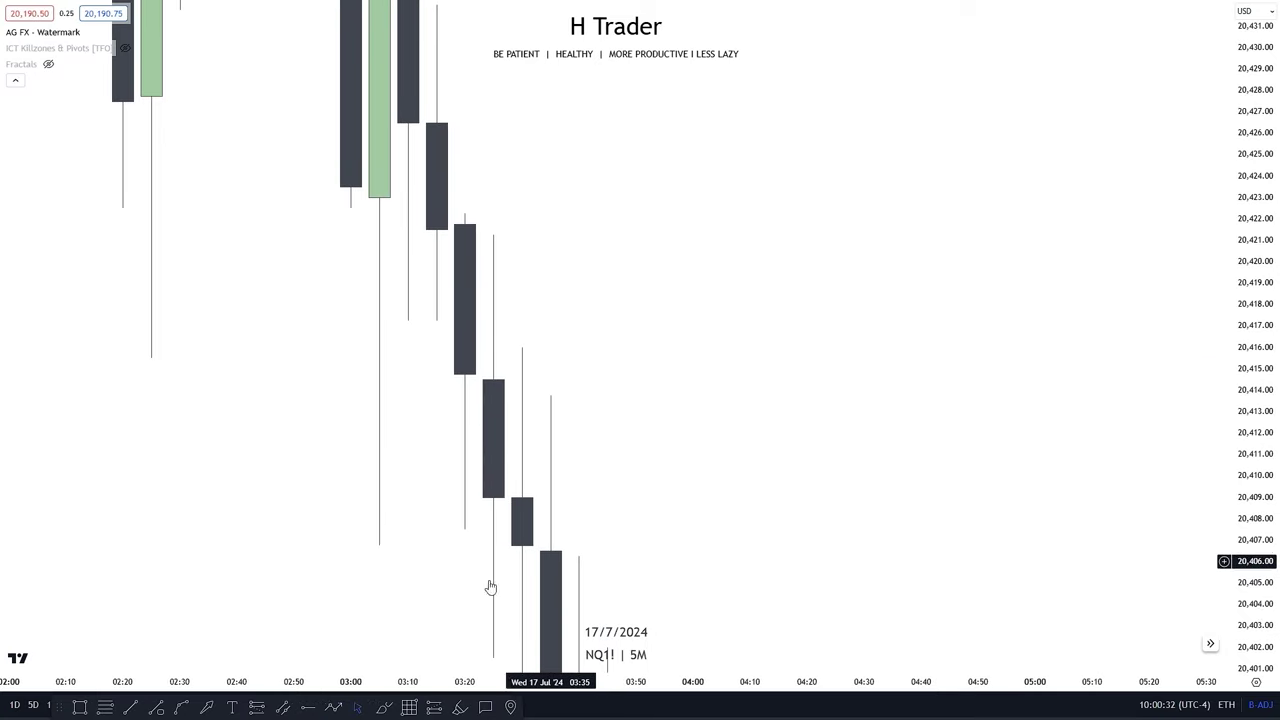
left_click(80, 707)
left_click_drag(463, 374, 808, 374)
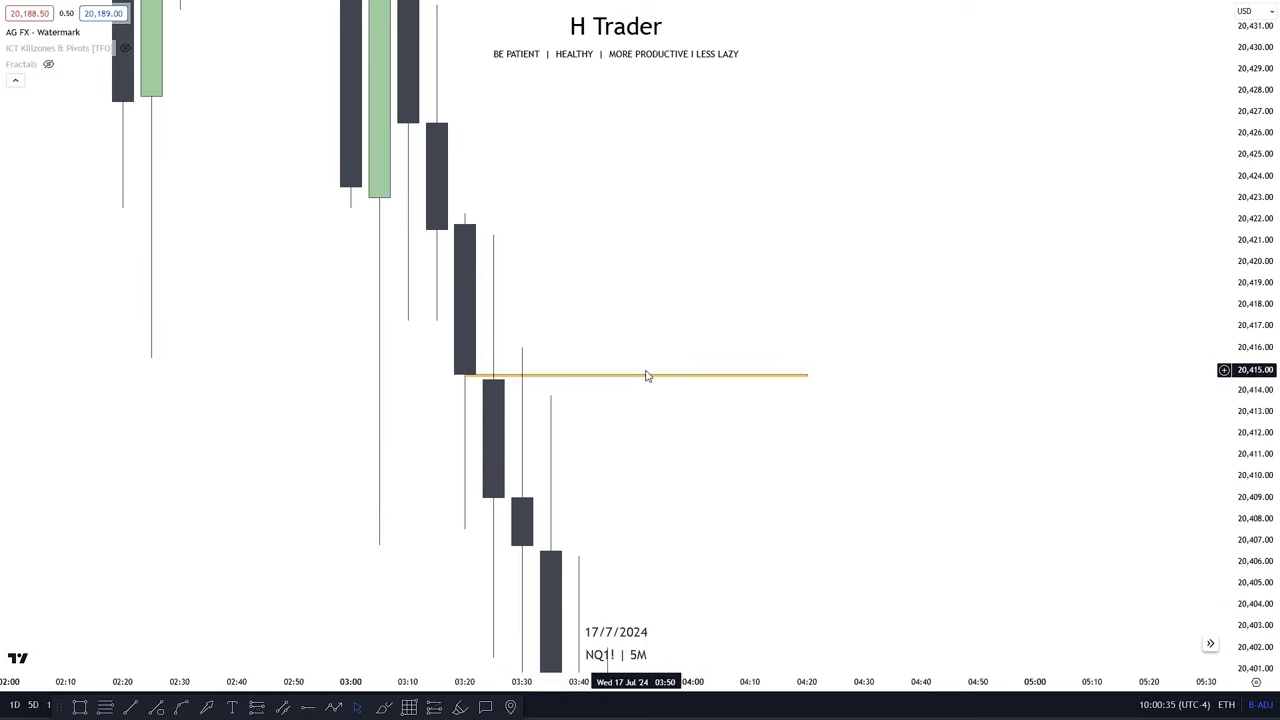
left_click_drag(634, 377, 635, 379)
left_click(750, 478)
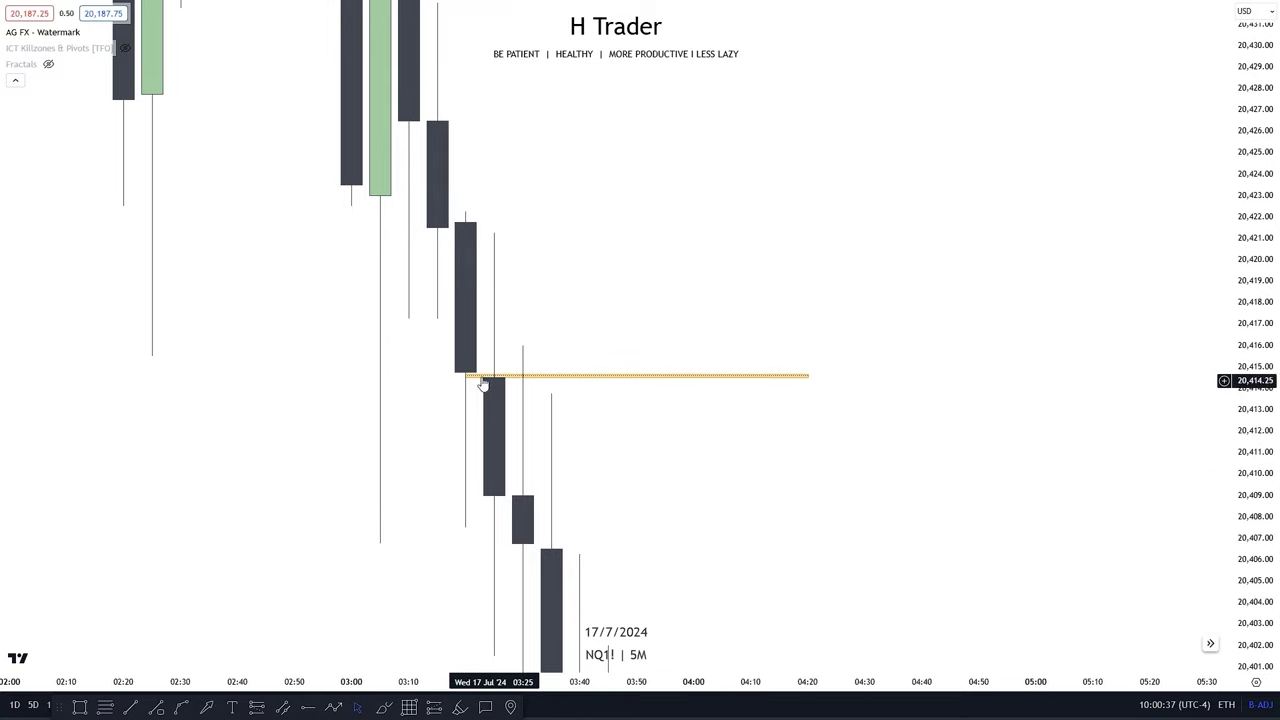
left_click_drag(465, 376, 465, 373)
Step: Draw a horizontal trend line from the 03:15 candle's low at 20,417.25 to about 04:25
left_click_drag(718, 451, 684, 383)
left_click_drag(770, 256, 893, 256)
left_click_drag(1254, 270, 1254, 387)
scroll(715, 440, "down", 2)
left_click_drag(908, 463, 778, 370)
left_click_drag(1254, 300, 1254, 470)
scroll(882, 425, "down", 2)
left_click_drag(929, 452, 809, 493)
left_click_drag(1254, 440, 1254, 289)
scroll(657, 244, "up", 1)
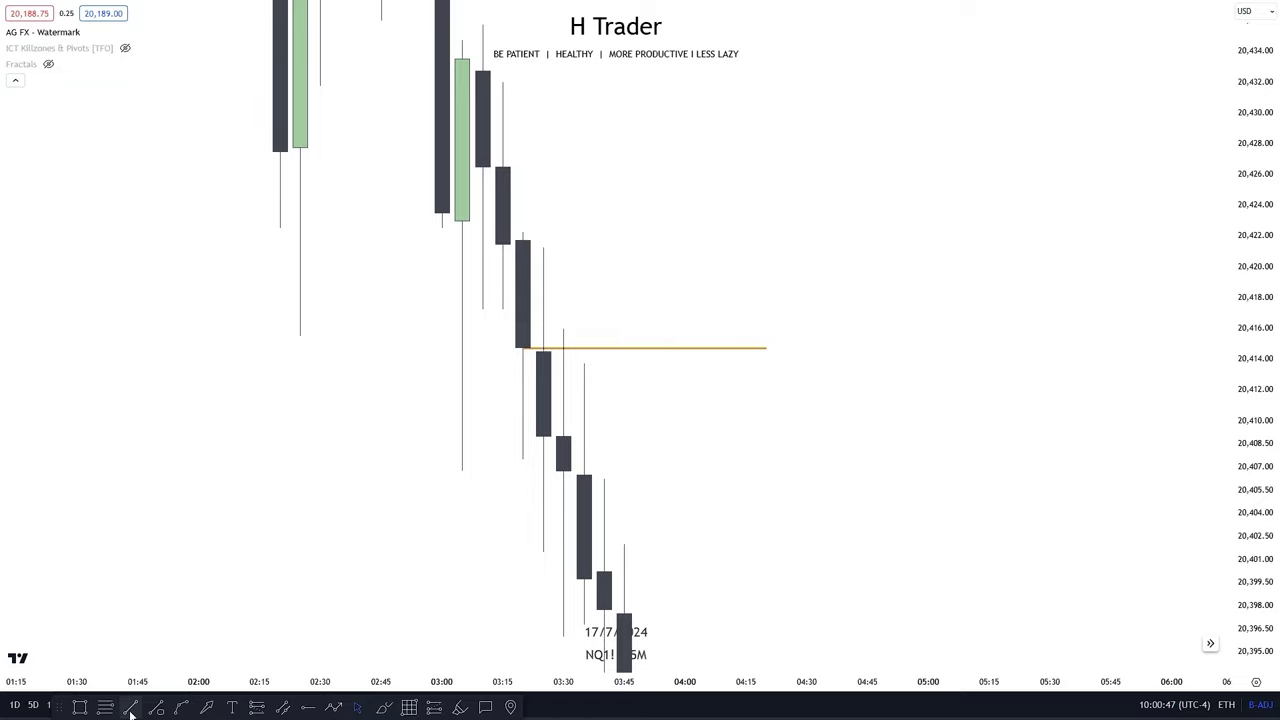
left_click(786, 306)
left_click(900, 386)
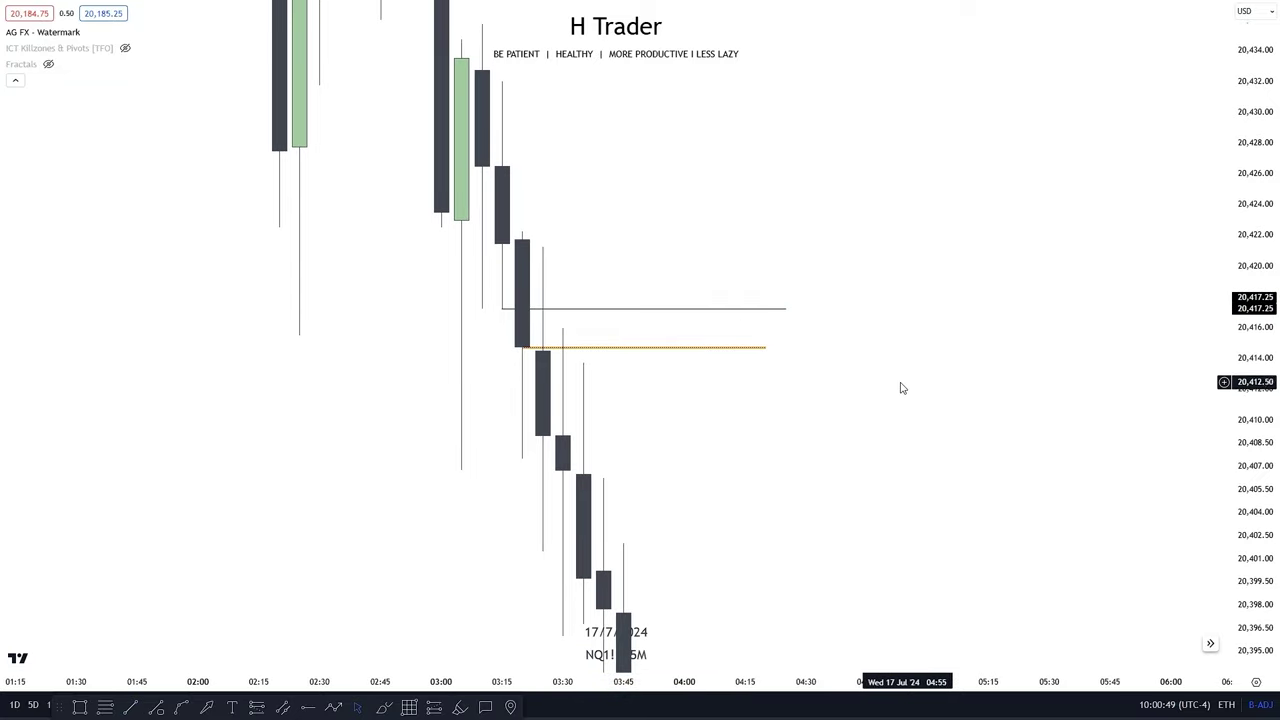
scroll(977, 417, "down", 2)
scroll(964, 479, "down", 1)
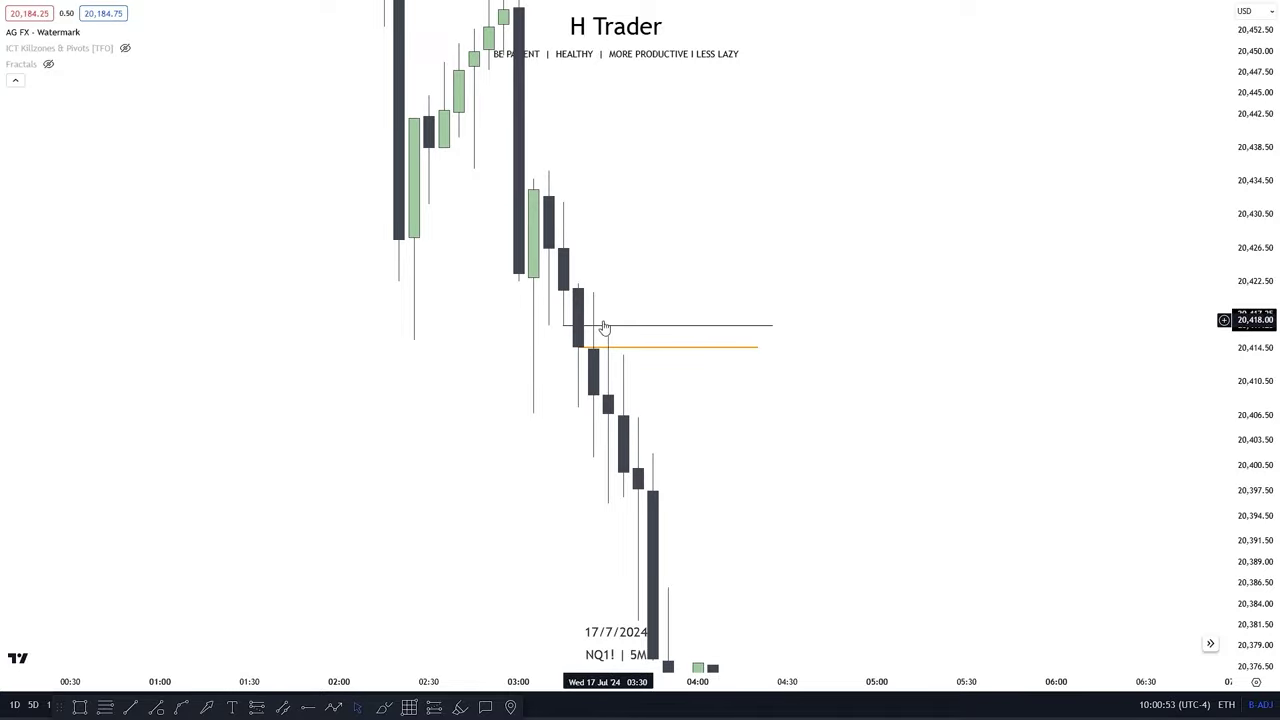
scroll(920, 520, "down", 4)
scroll(920, 334, "down", 4)
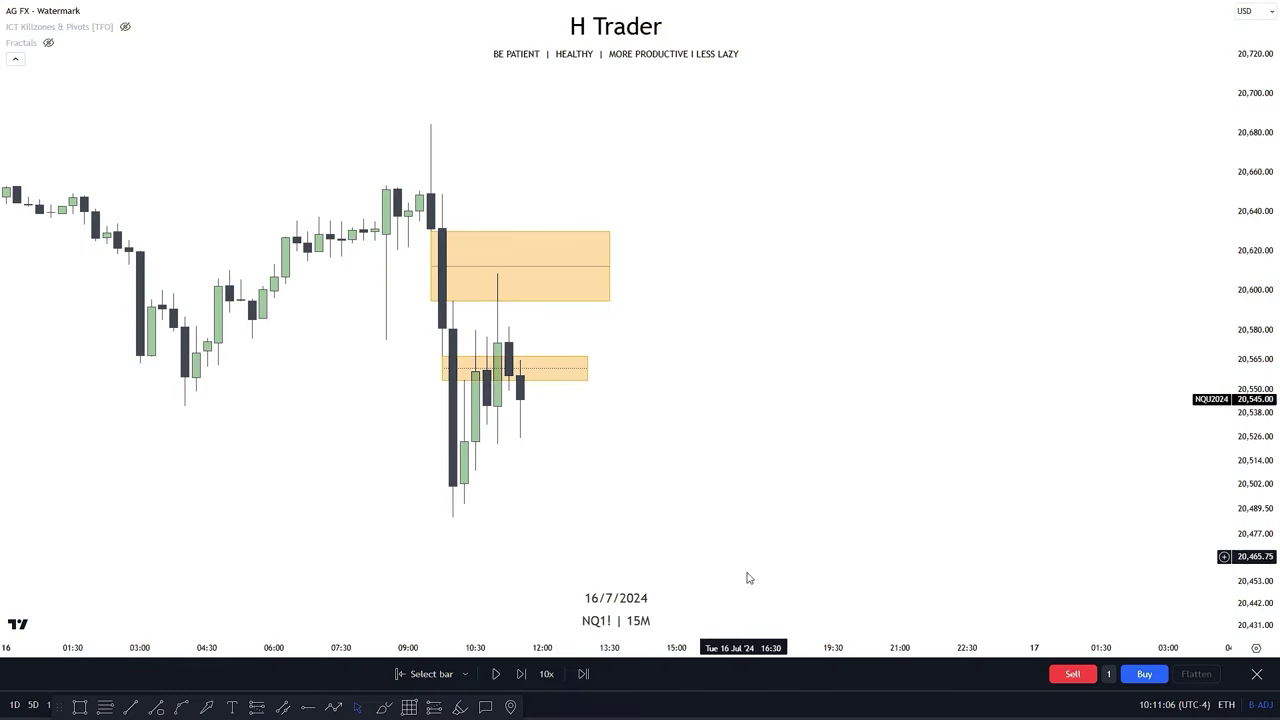
Step: Draw a Fibonacci retracement from the 10:00 candle's low at 20,485.50 to the swing high at 20,684.50
left_click_drag(728, 335, 796, 363)
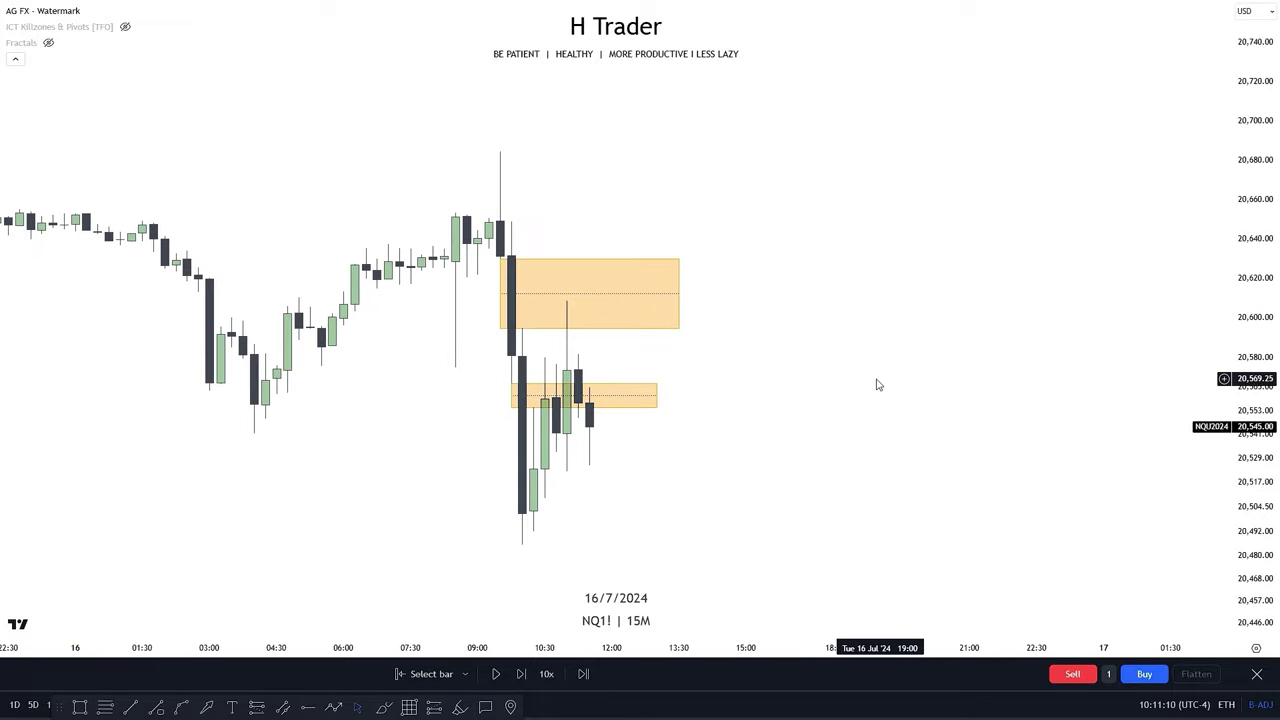
left_click_drag(877, 383, 735, 343)
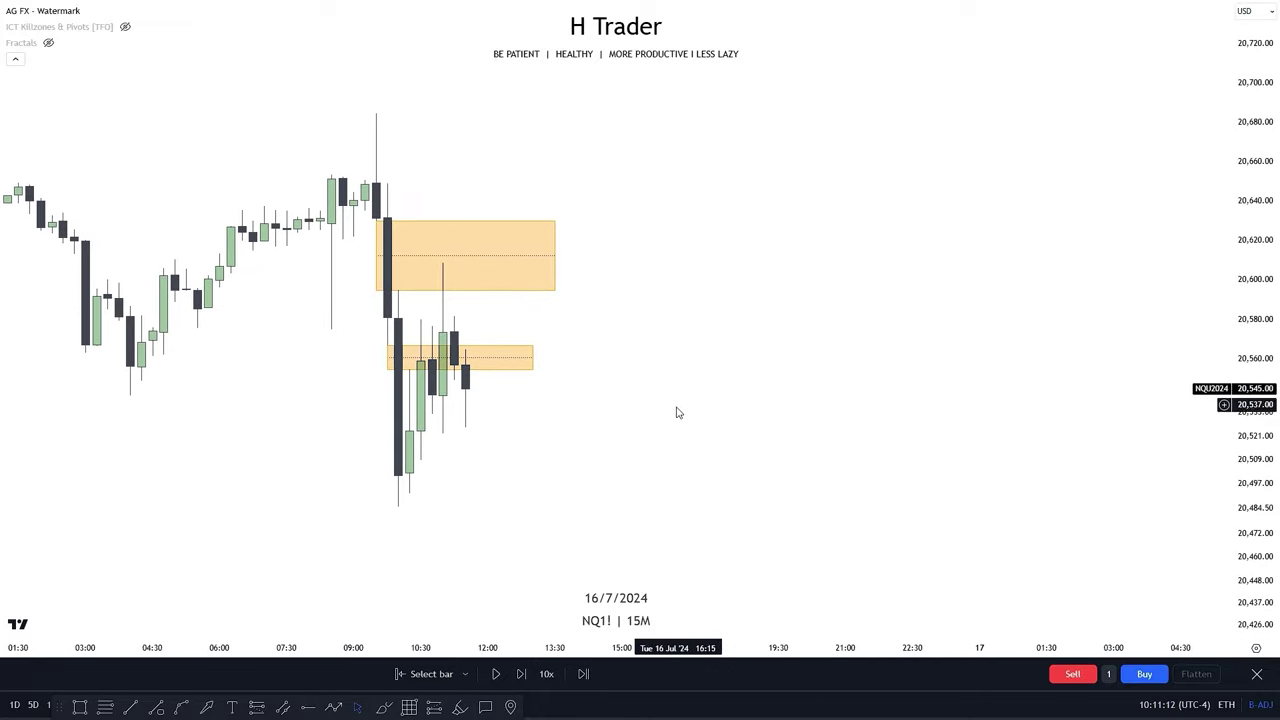
left_click_drag(676, 412, 811, 436)
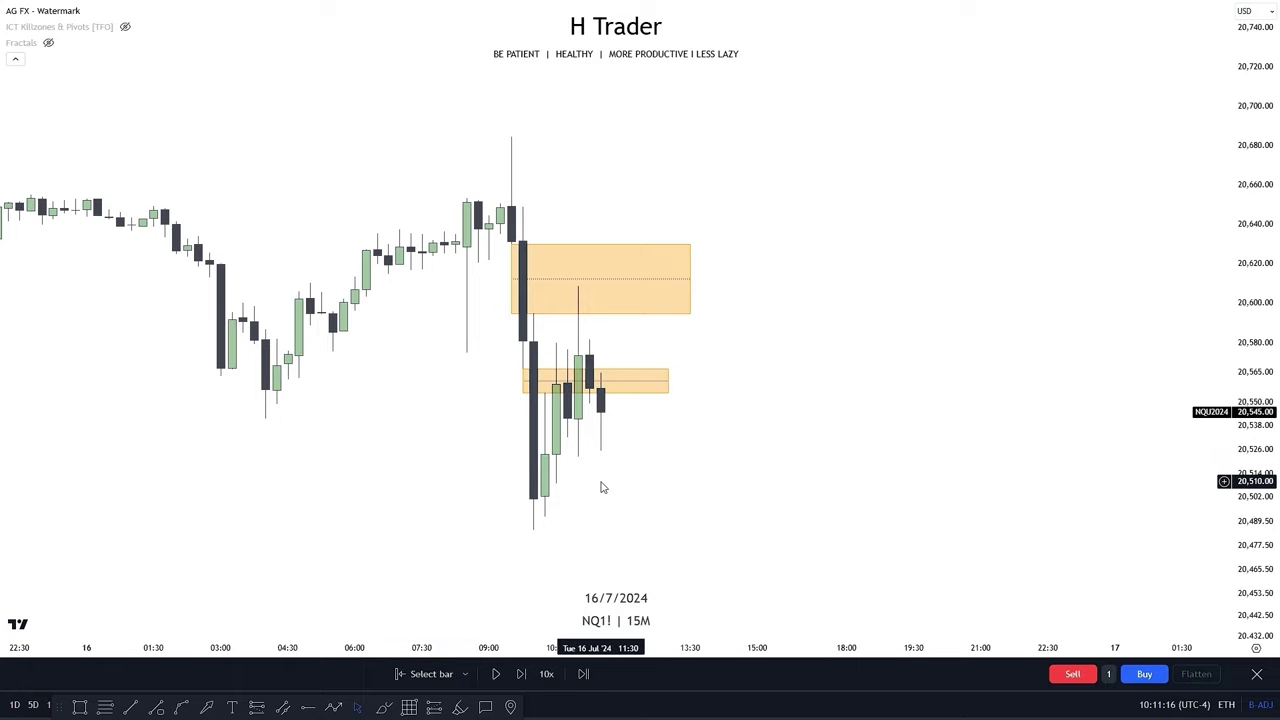
left_click_drag(728, 422, 711, 491)
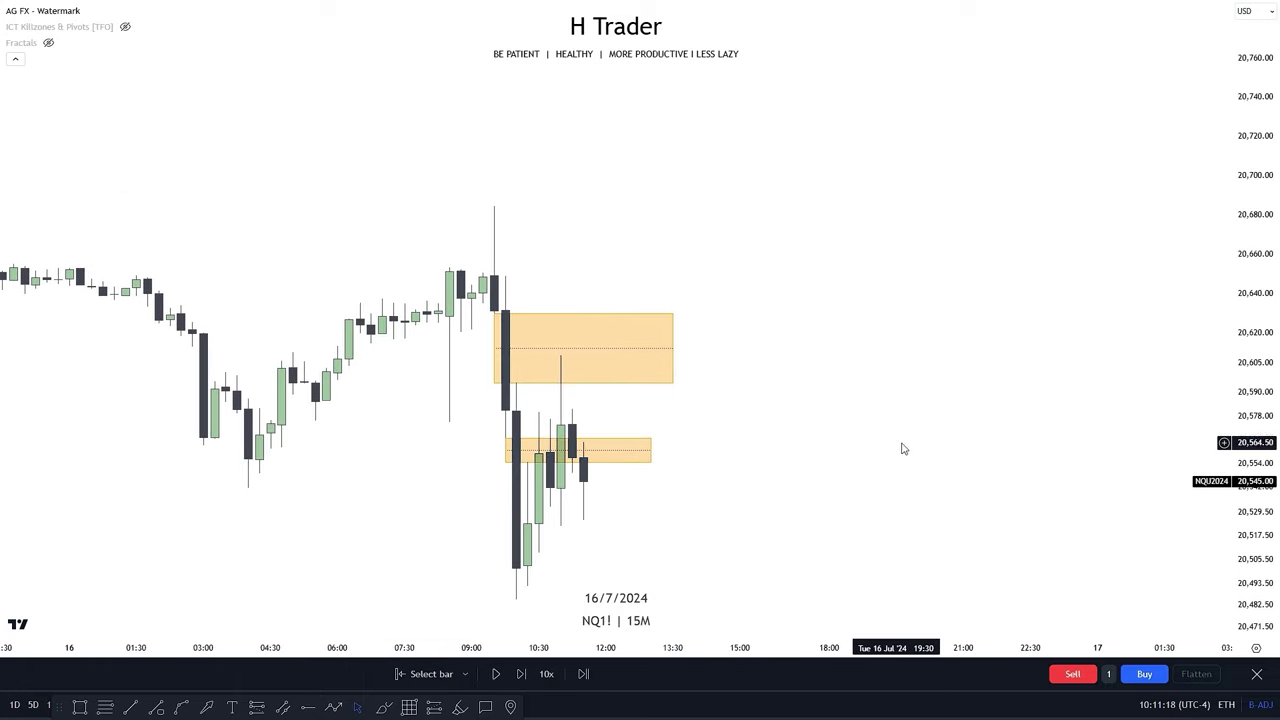
left_click_drag(804, 498, 745, 475)
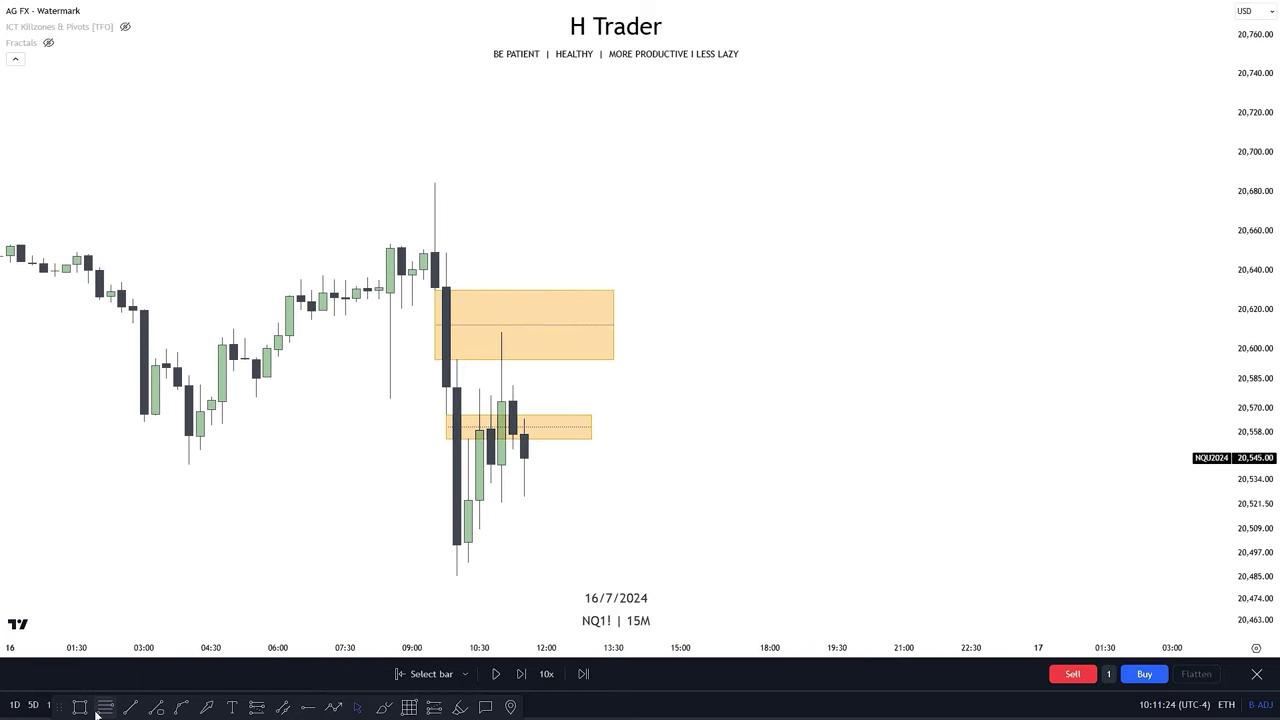
left_click(219, 708)
left_click(457, 574)
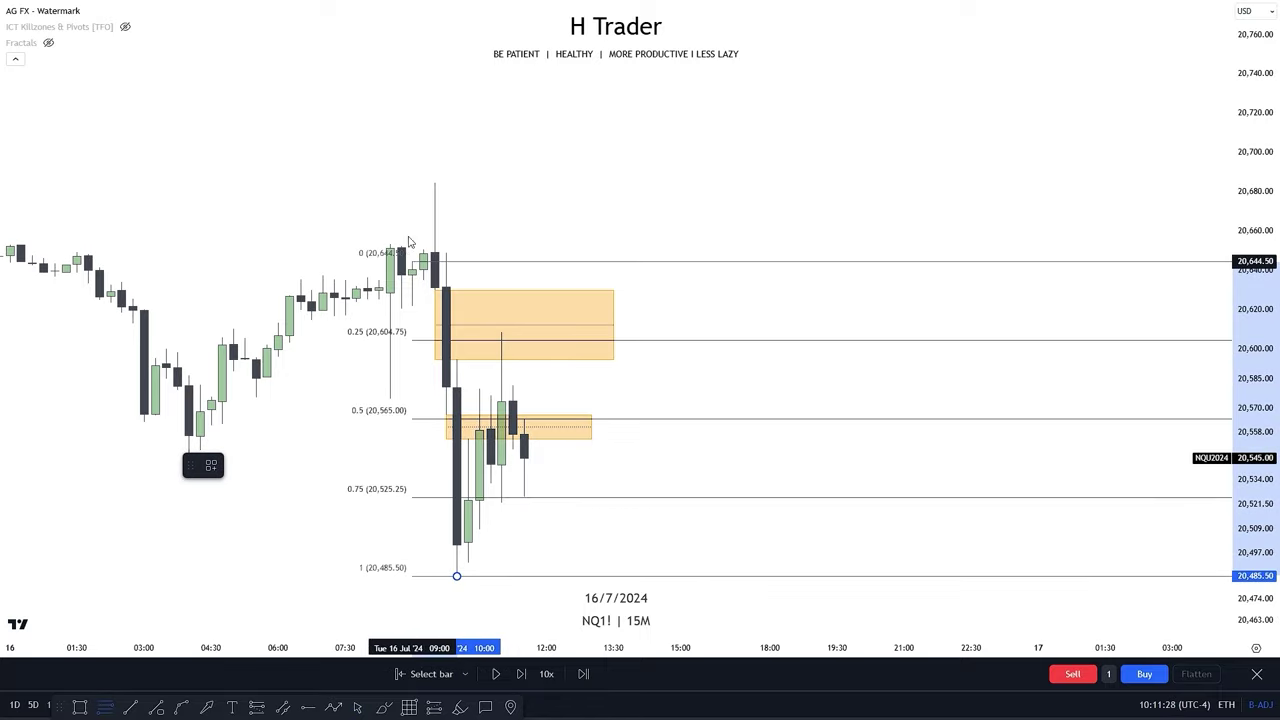
left_click(434, 184)
Step: Examine where the two orange zones and the price retracement sit relative to the Fibonacci's 0.5 level
left_click_drag(291, 200, 249, 155)
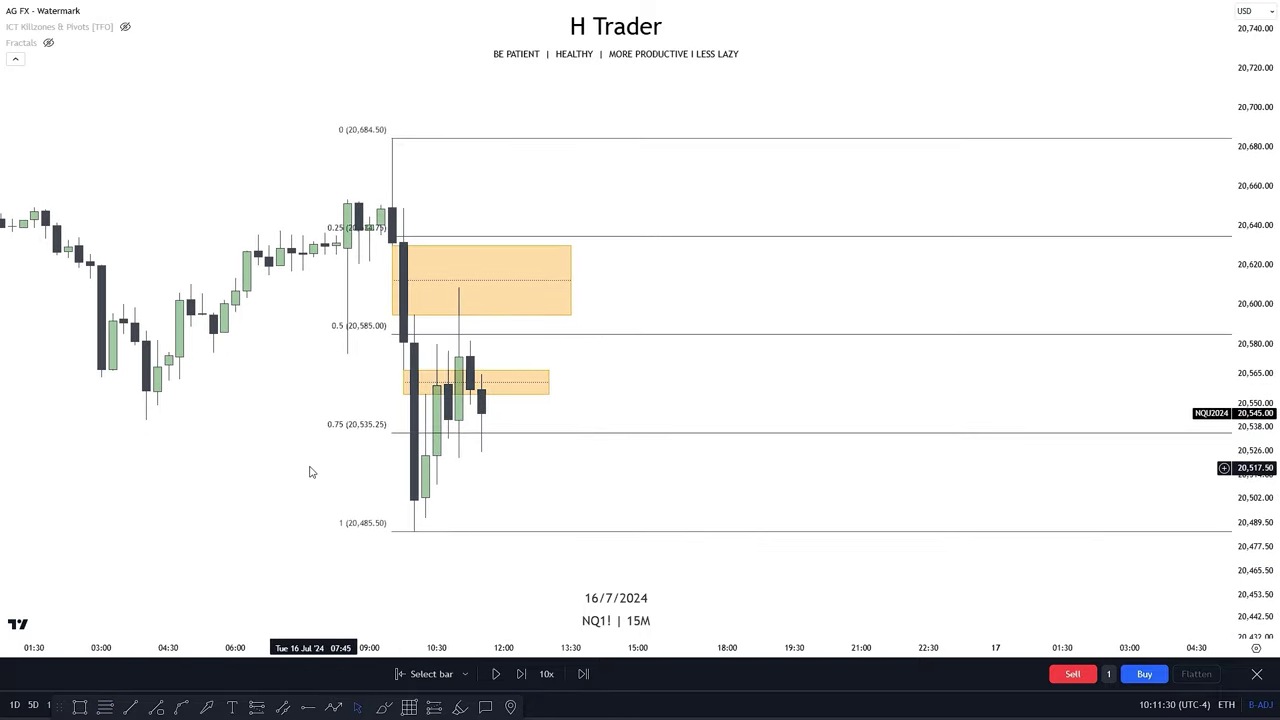
left_click_drag(310, 472, 281, 423)
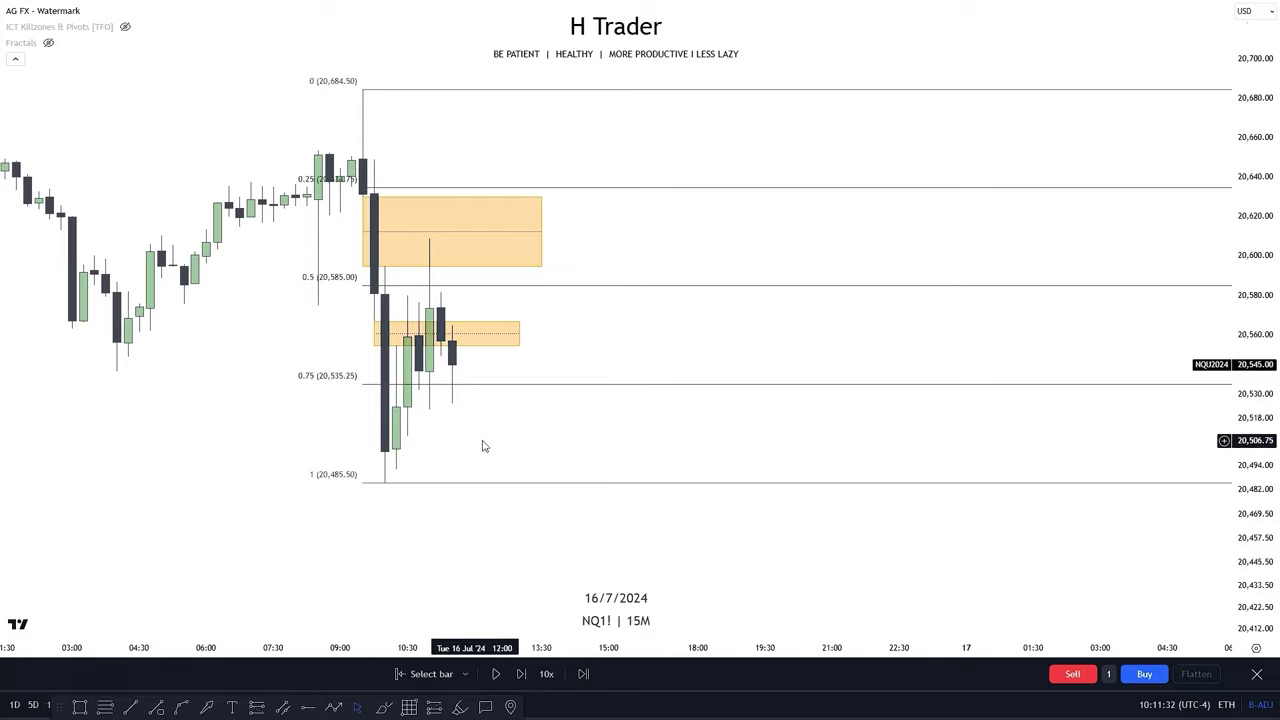
left_click_drag(600, 287, 651, 271)
left_click_drag(334, 362, 262, 503)
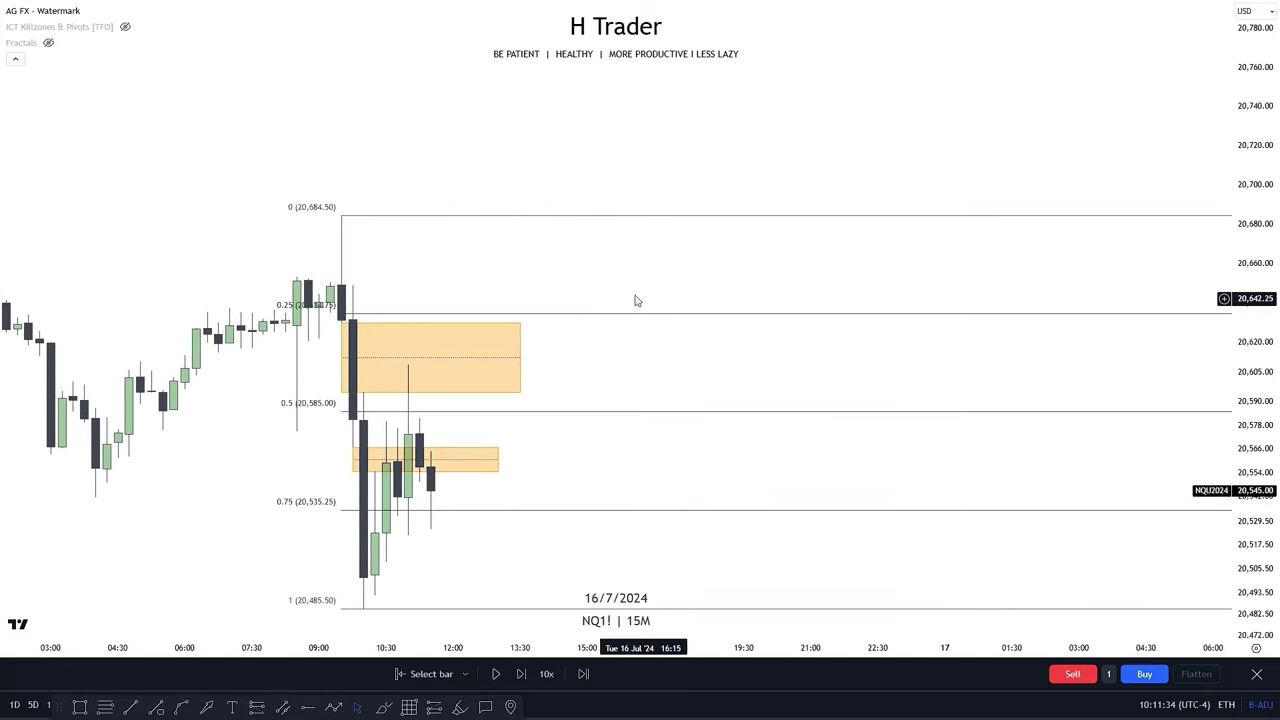
left_click_drag(273, 431, 298, 385)
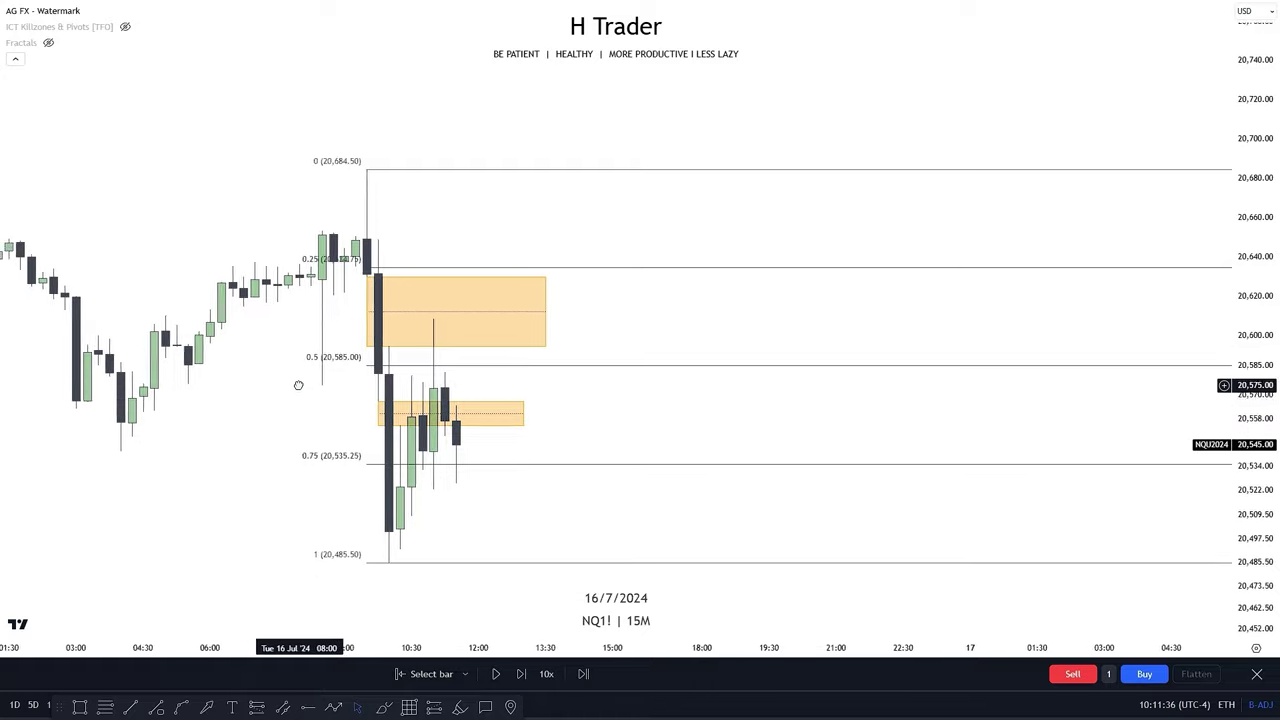
left_click_drag(212, 421, 305, 366)
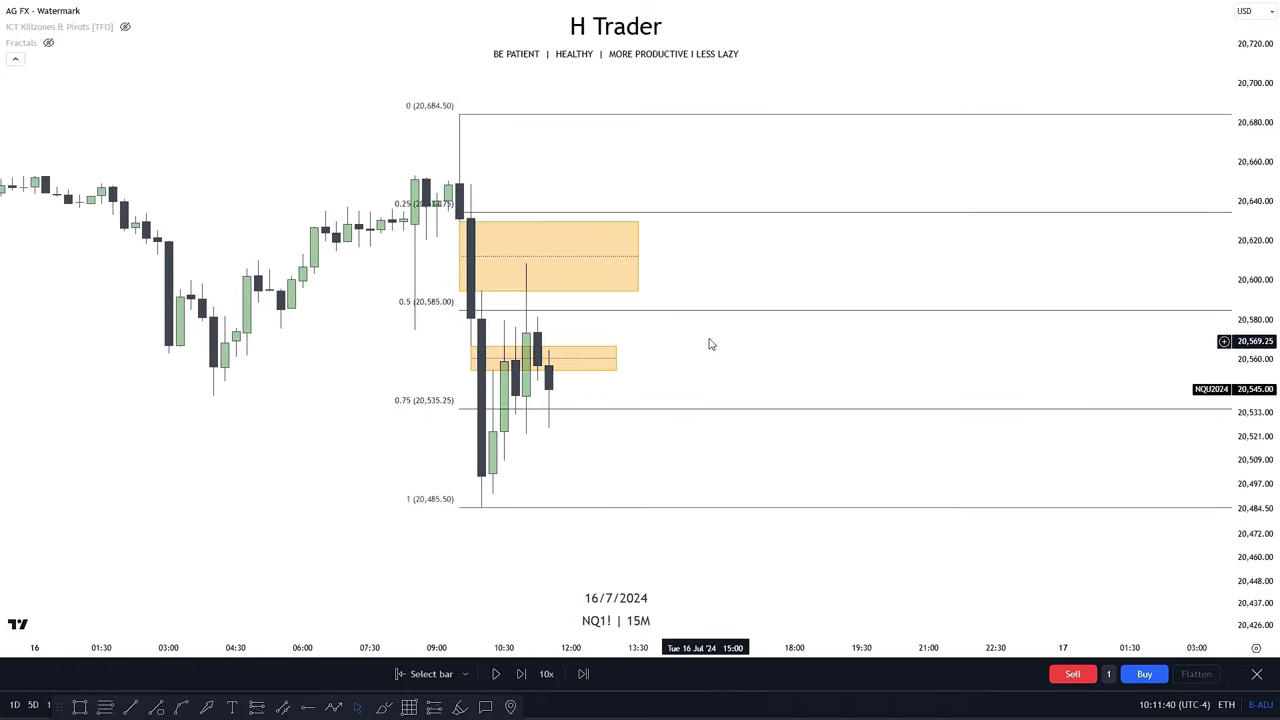
left_click_drag(710, 344, 660, 301)
left_click_drag(334, 391, 368, 400)
left_click_drag(1255, 233, 1255, 262)
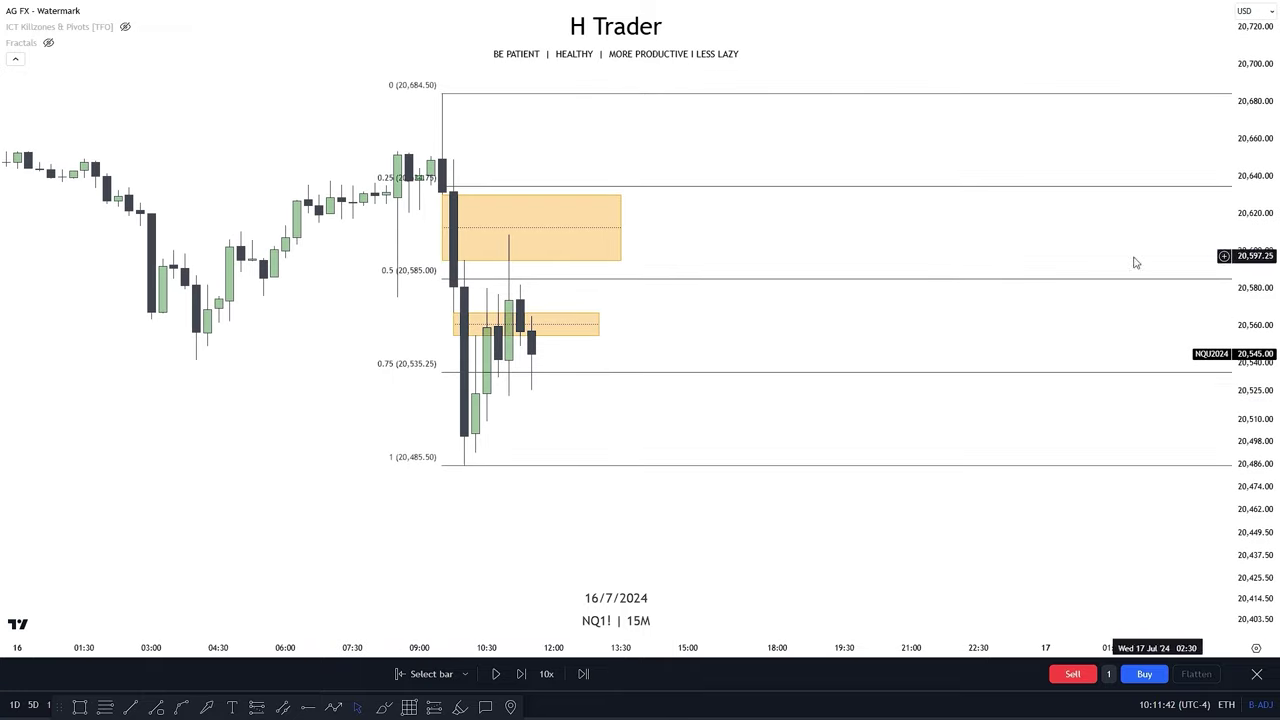
Step: Draw a horizontal trend line at the 20,485.50 swing low, from the 10:00 candle to about 11:30
scroll(488, 543, "down", 1)
left_click_drag(487, 542, 446, 553)
left_click(136, 712)
left_click(451, 477)
left_click(517, 477)
left_click(588, 440)
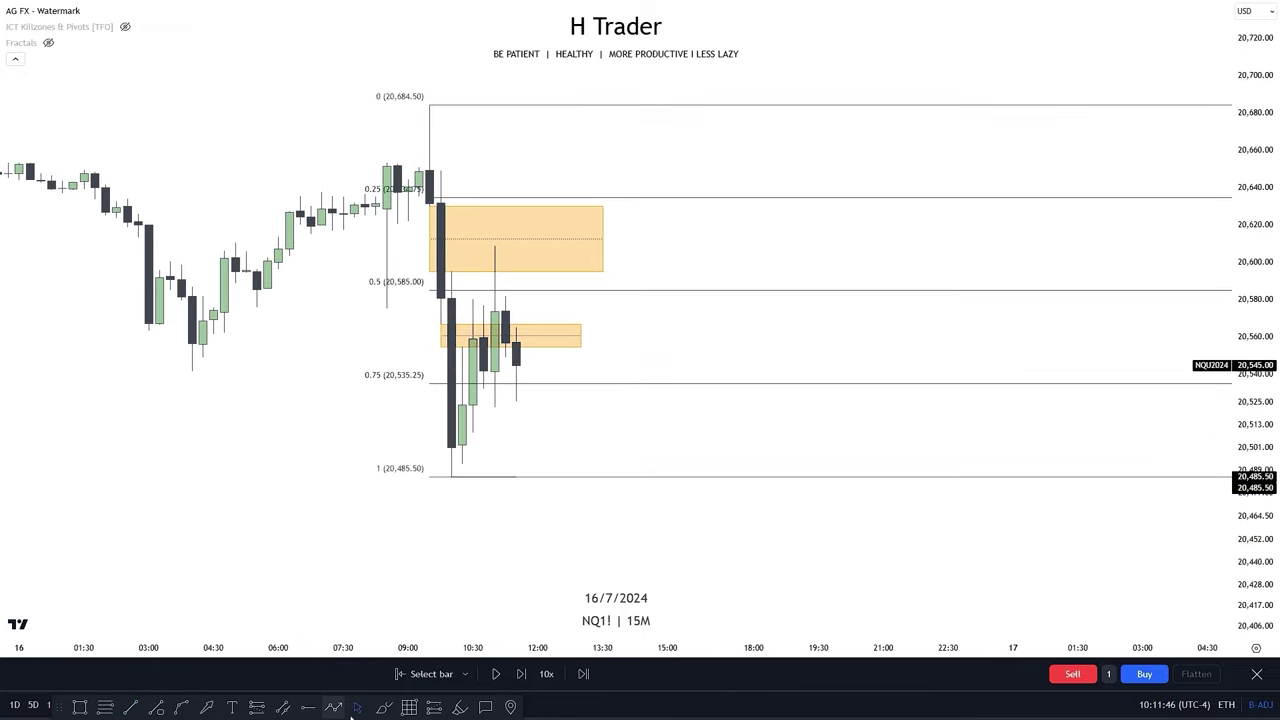
Step: Play the bar replay forward to about 13:15 and extend the swing-low trend line to the candles that trade below it
left_click(501, 680)
left_click(497, 677)
left_click_drag(583, 512, 624, 445)
left_click(481, 410)
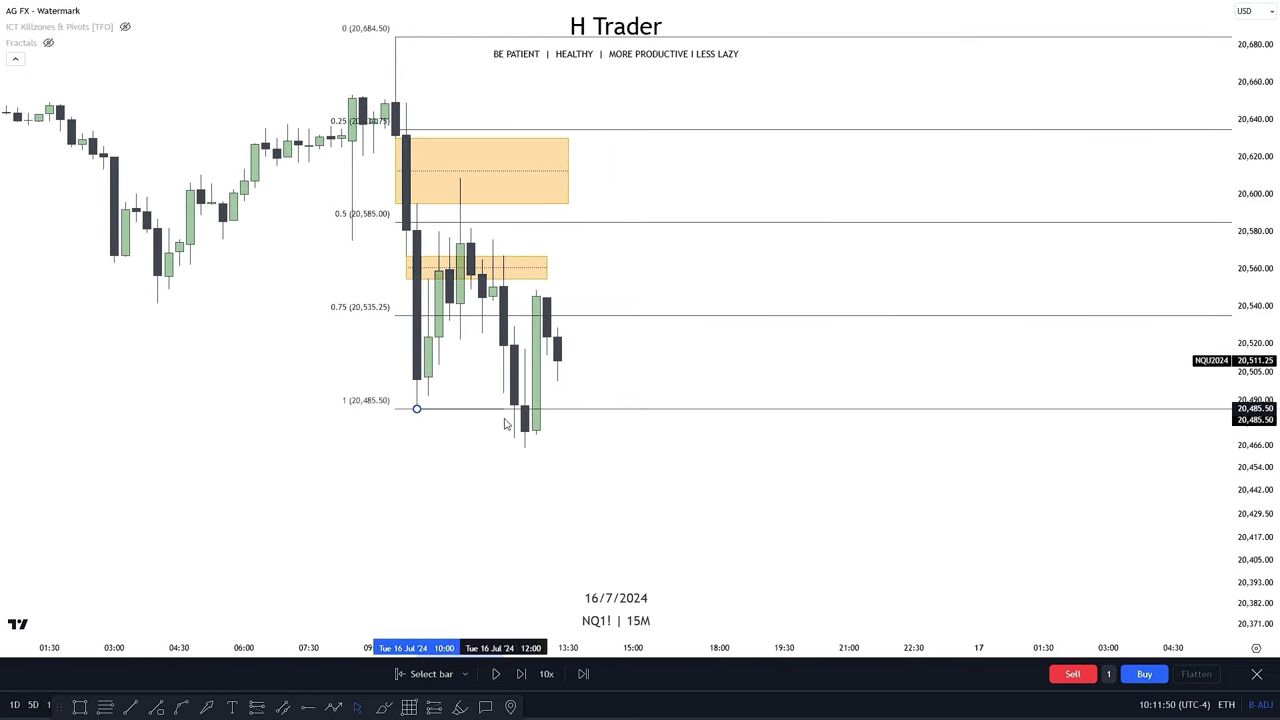
left_click(536, 426)
left_click(642, 453)
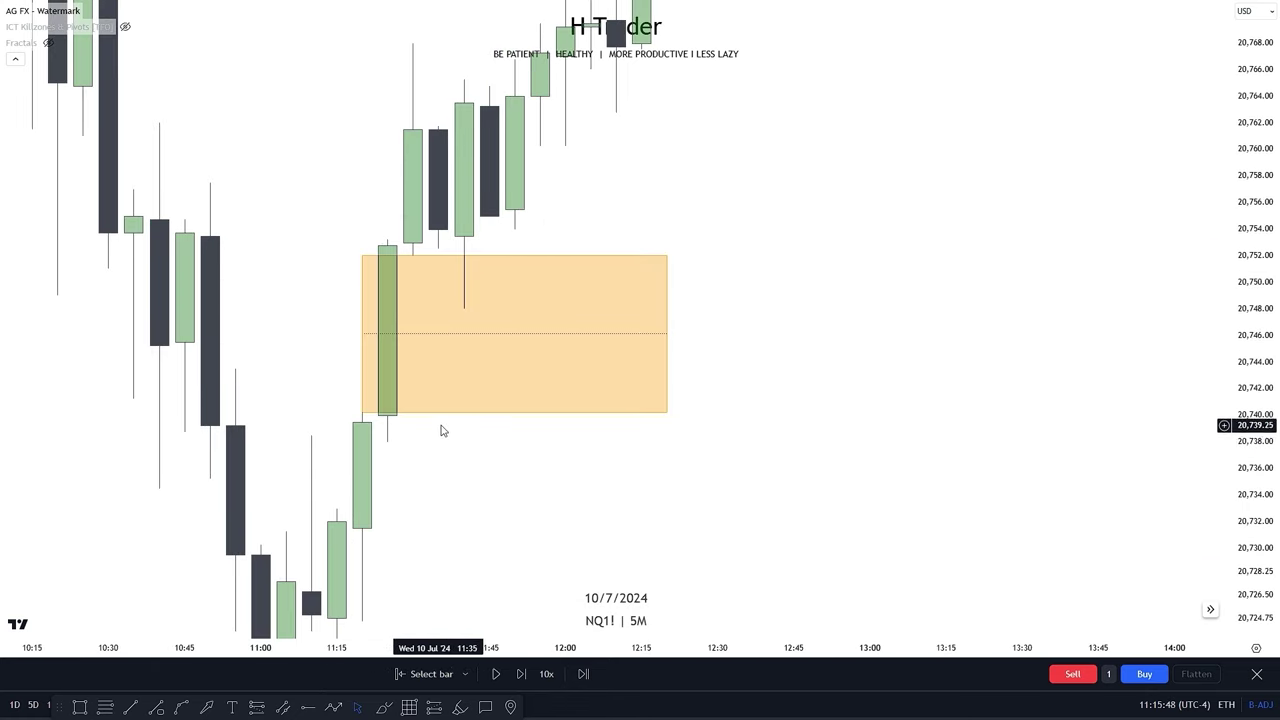
Step: Draw a thin rectangle between 20,740.00 and 20,739.50 from the 11:20 candle to 13:05, and delete it
left_click_drag(648, 494, 711, 494)
left_click_drag(1250, 427, 1245, 345)
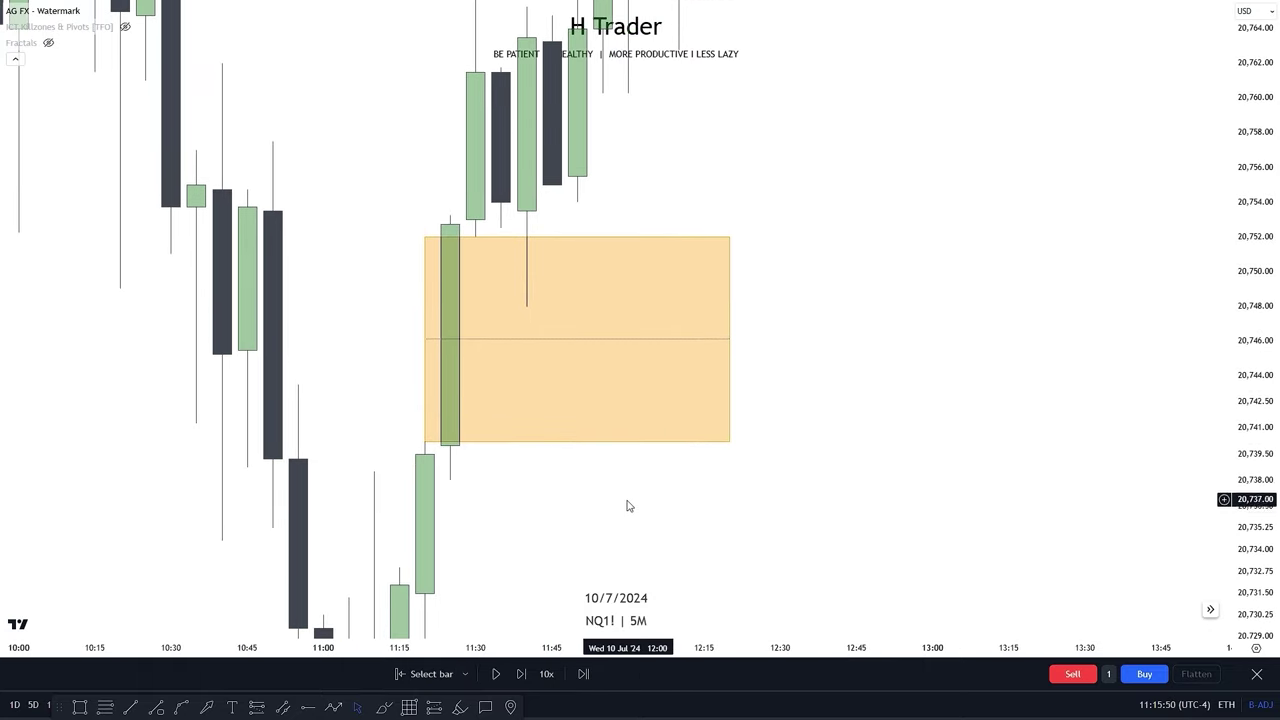
scroll(460, 505, "right", 2)
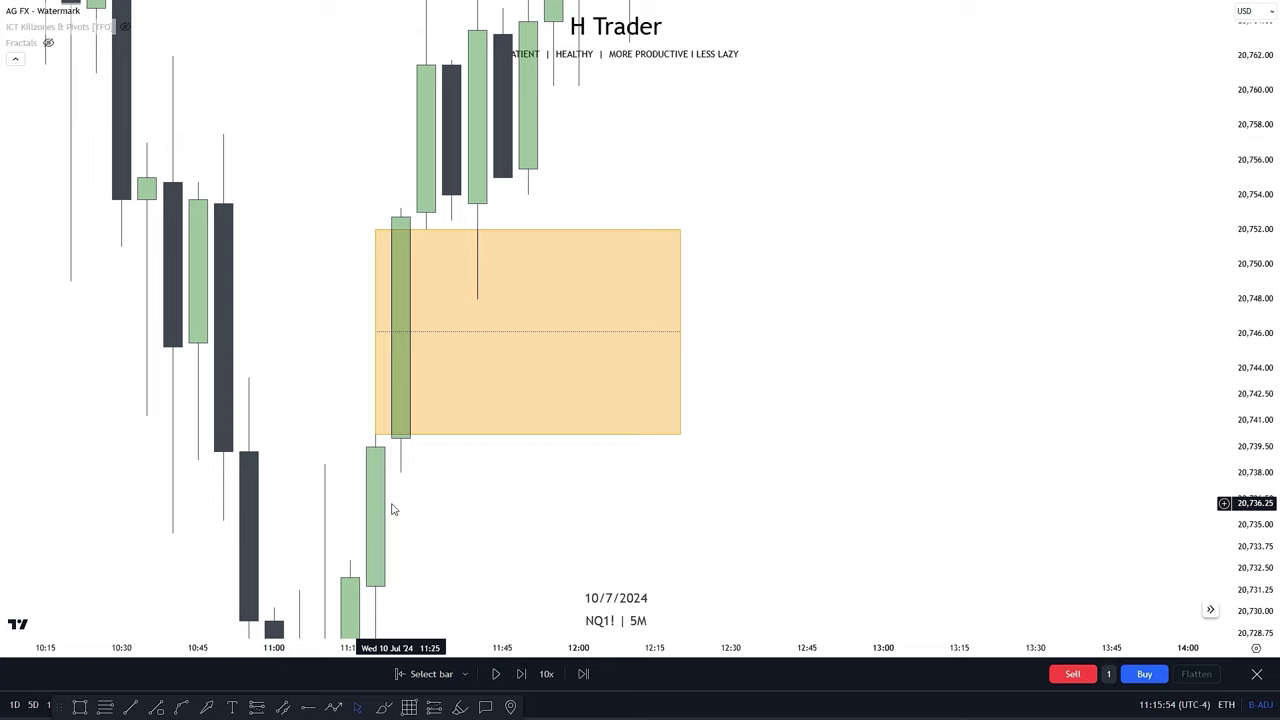
left_click_drag(684, 539, 709, 527)
left_click(357, 707)
left_click(400, 428)
left_click(443, 428)
left_click_drag(443, 428, 936, 431)
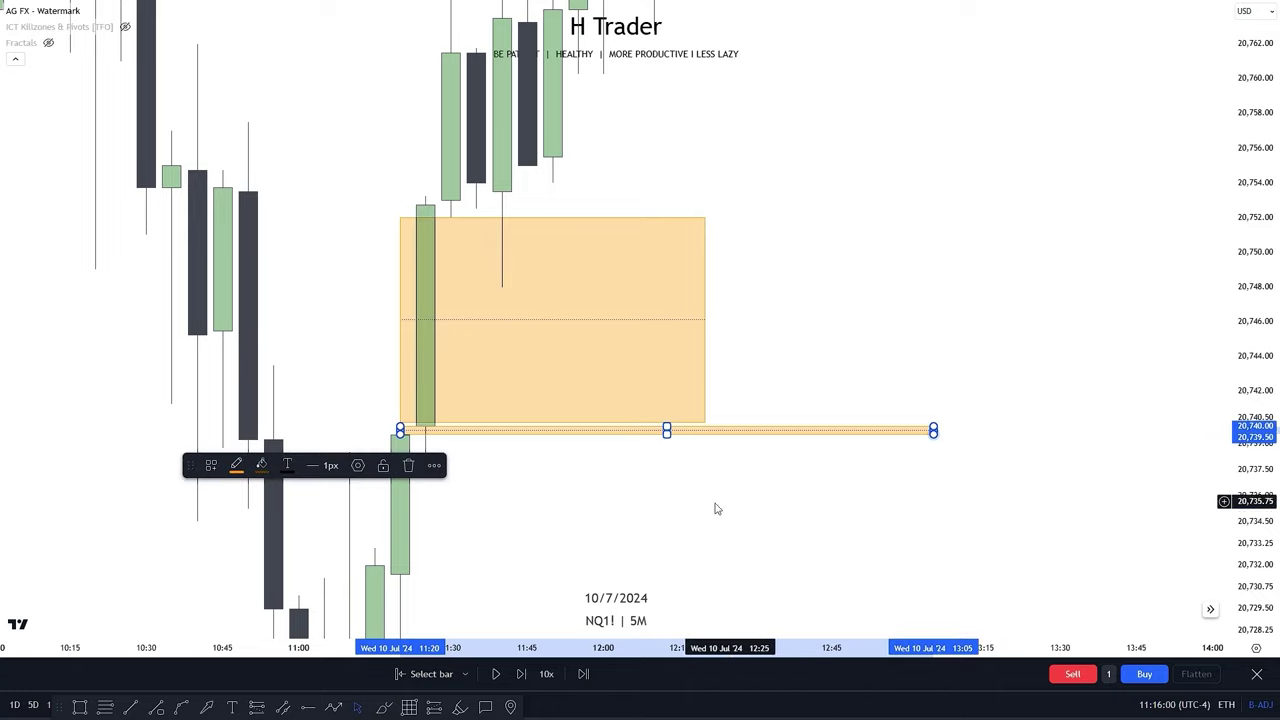
key("Delete")
Step: Draw a rectangle starting at the 11:25 candle's close to mark the gap to the 11:30 candle's open, and delete it
left_click_drag(594, 537, 505, 667)
left_click_drag(376, 406, 403, 428)
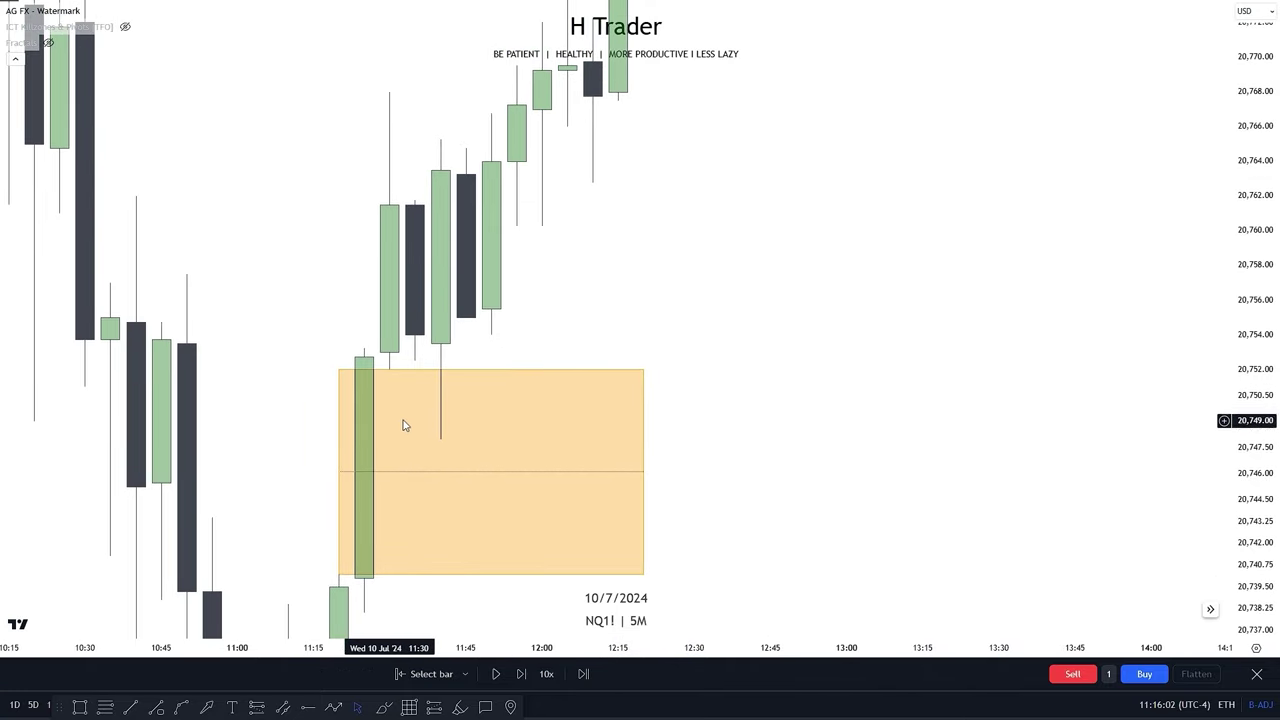
left_click(91, 708)
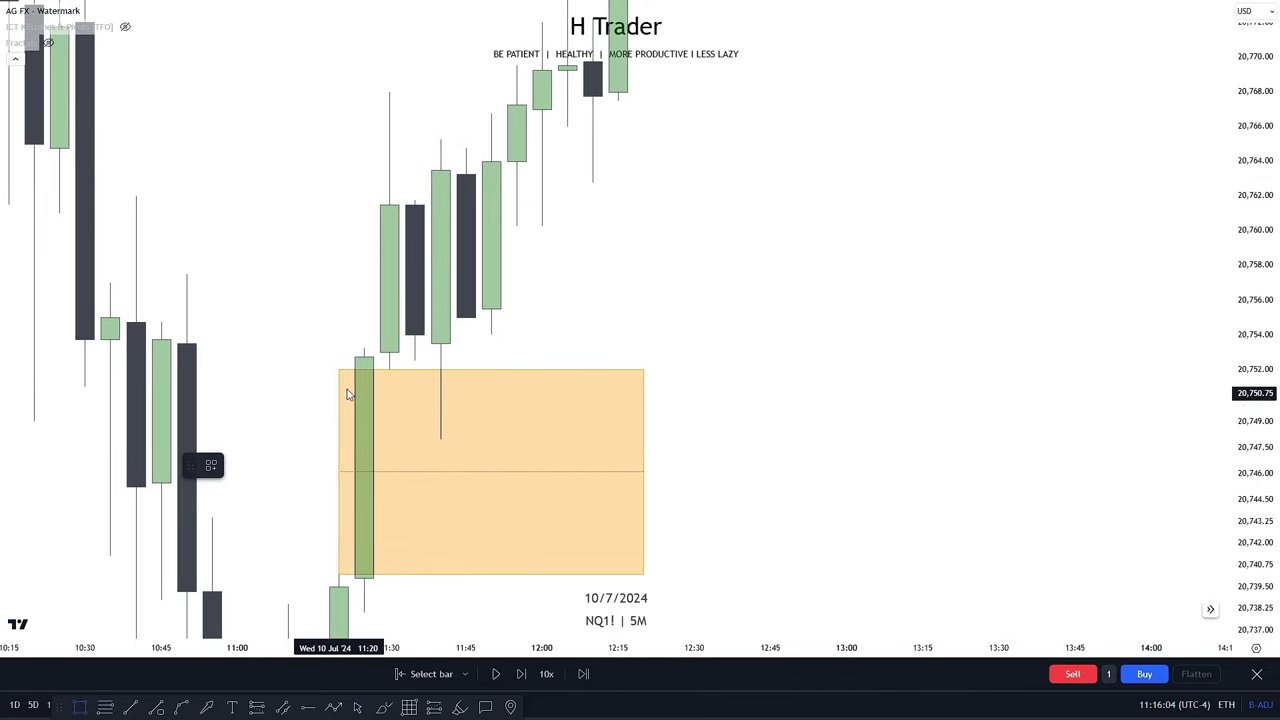
mouse_move(362, 356)
left_mouse_down()
mouse_move(850, 355)
mouse_move(831, 297)
mouse_move(839, 279)
left_mouse_up()
key("Delete")
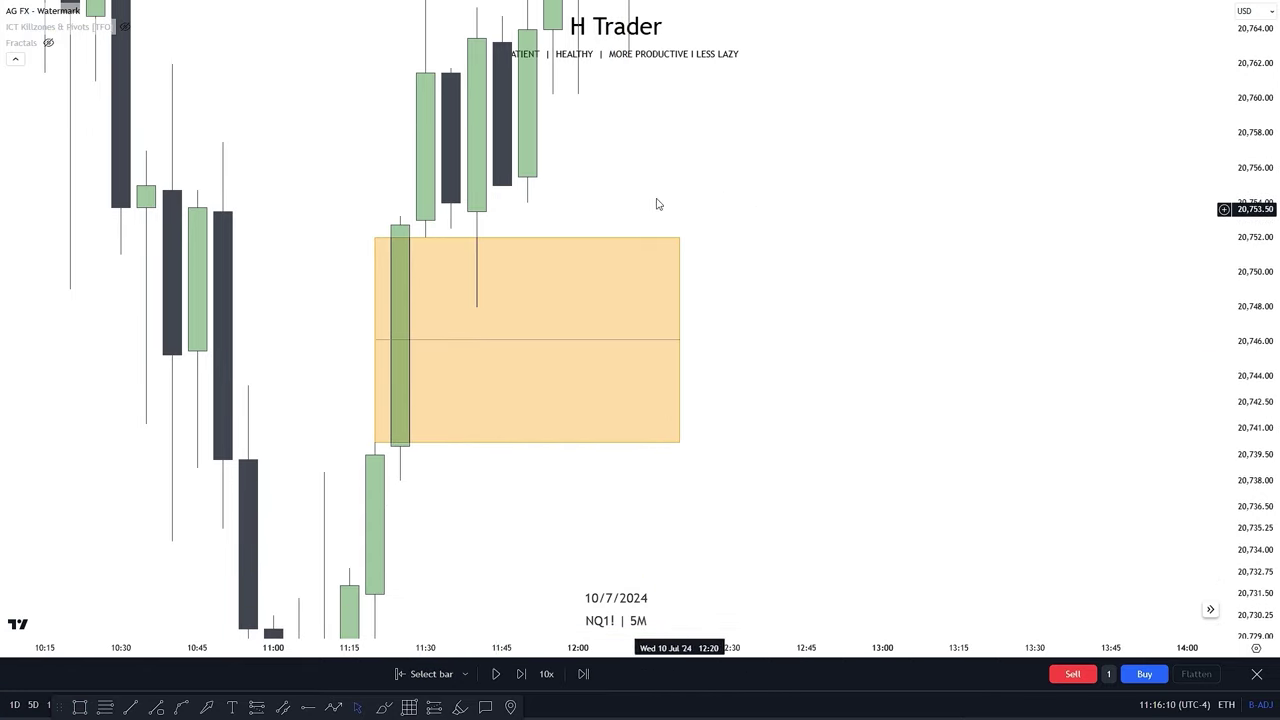
Step: Stretch the gap rectangle up to the 11:30 candle's open and down to the 11:20 candle's close at 20,739.50
left_click_drag(894, 254, 870, 345)
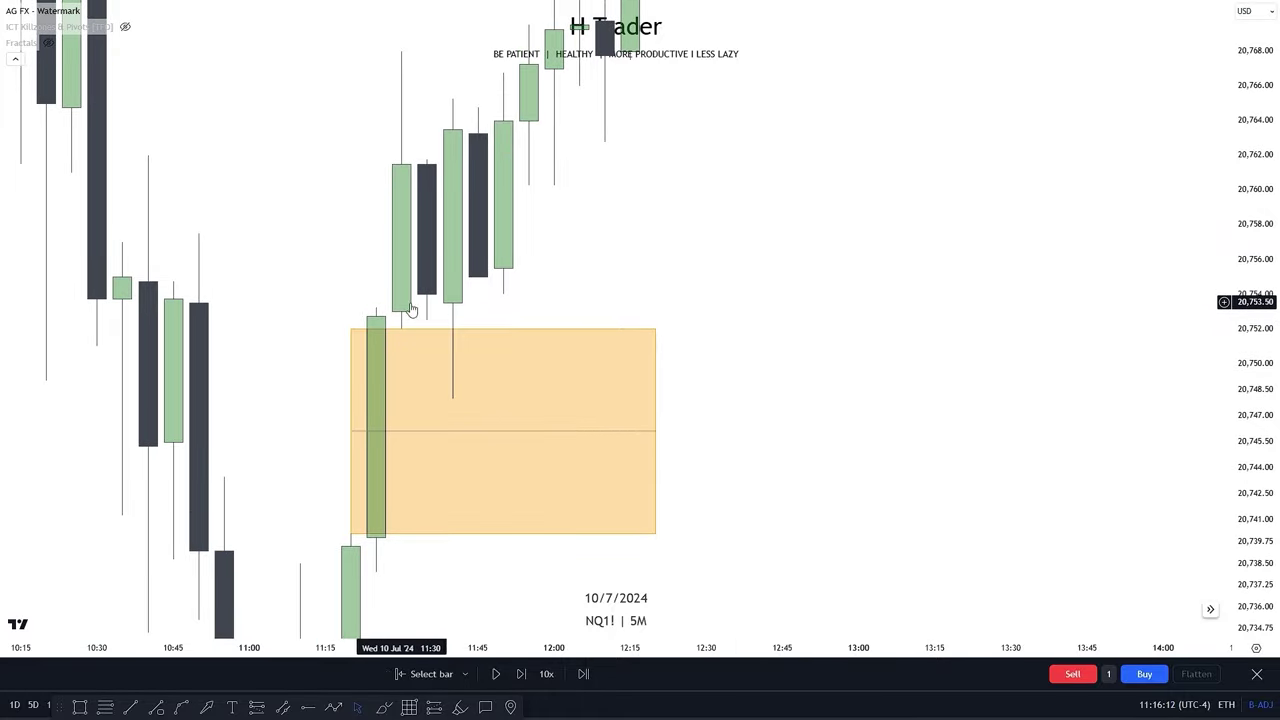
left_click_drag(790, 265, 820, 211)
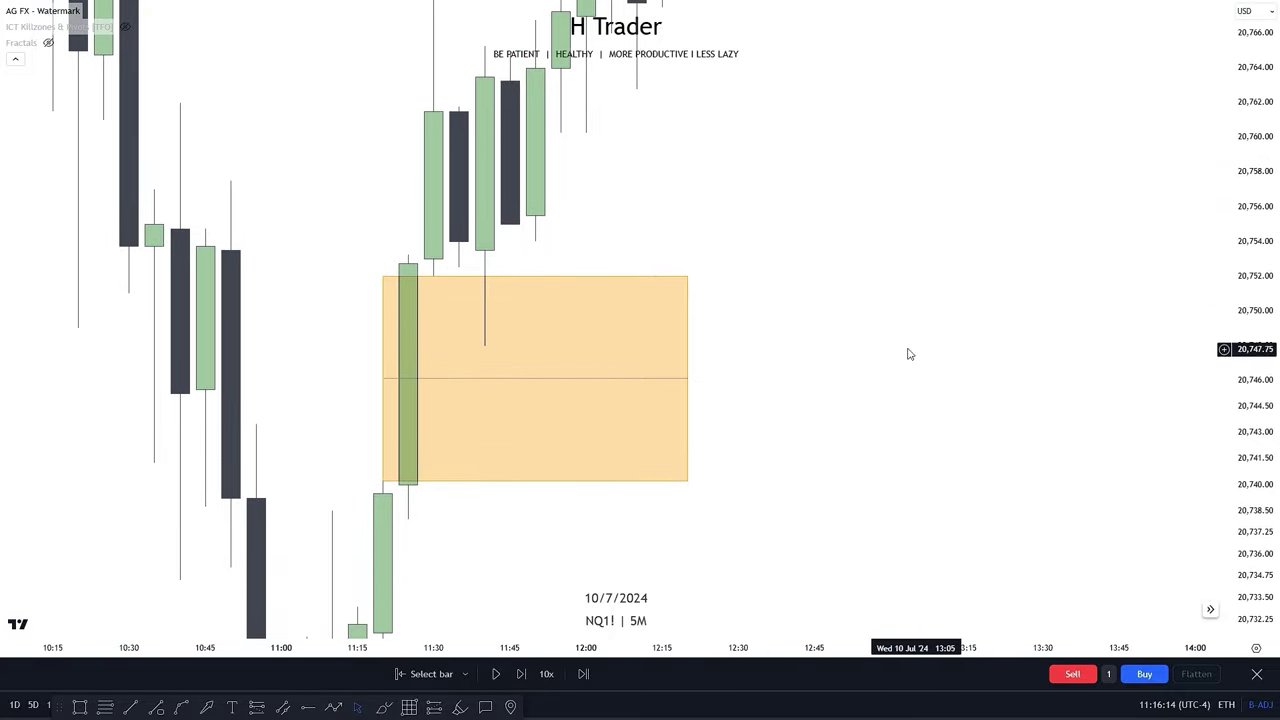
left_click_drag(380, 574, 371, 480)
left_click_drag(614, 417, 574, 519)
left_click(494, 285)
left_click_drag(494, 285, 382, 266)
left_click_drag(928, 516, 913, 391)
left_click_drag(472, 365, 326, 380)
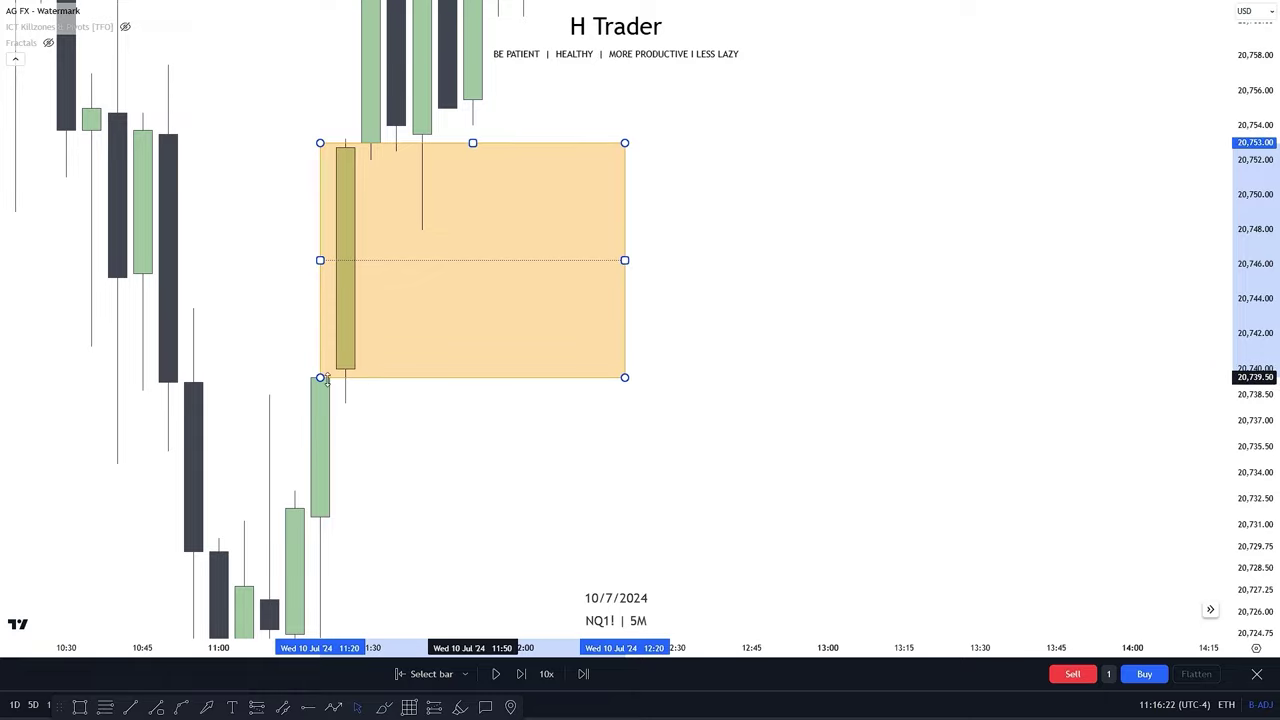
Step: Examine how the candles after 11:30 trade against the gap rectangle and how the following move compares with the morning high
left_click_drag(839, 373, 837, 478)
left_click_drag(1252, 255, 1252, 400)
scroll(925, 359, "down", 1)
left_click_drag(925, 359, 899, 411)
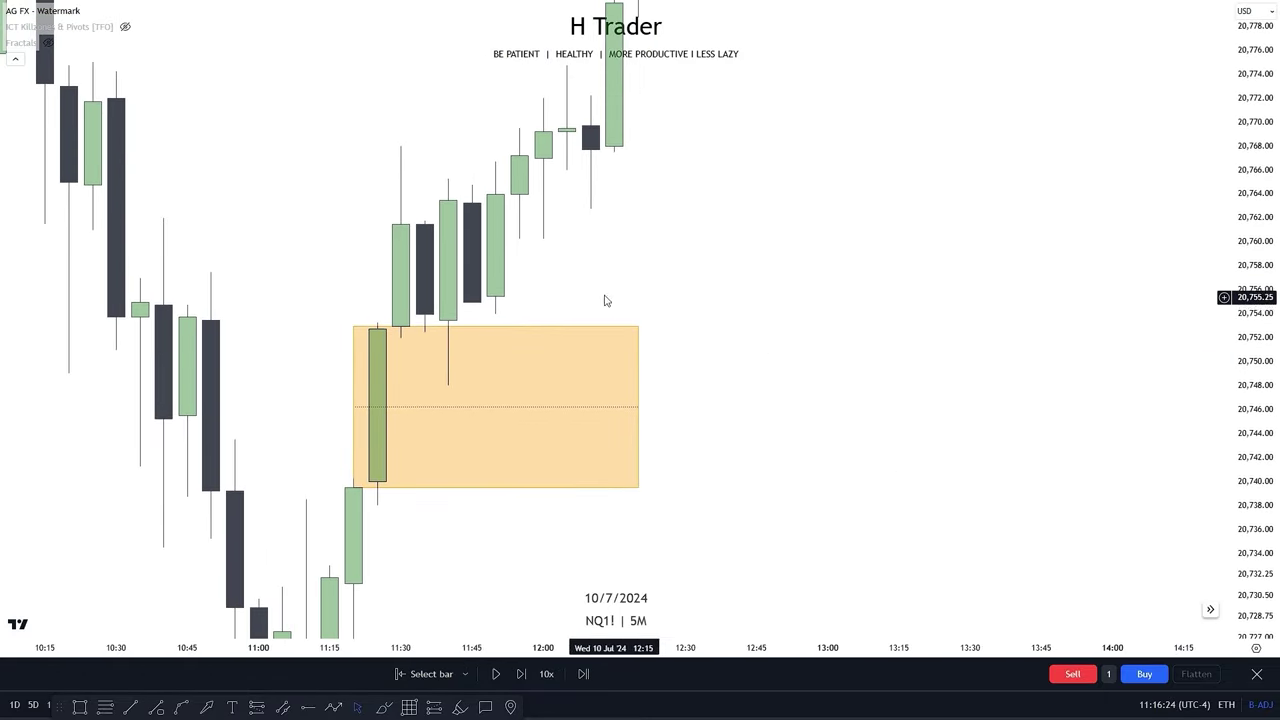
left_click_drag(685, 307, 668, 310)
left_click_drag(1257, 244, 1257, 303)
left_click_drag(880, 356, 918, 317)
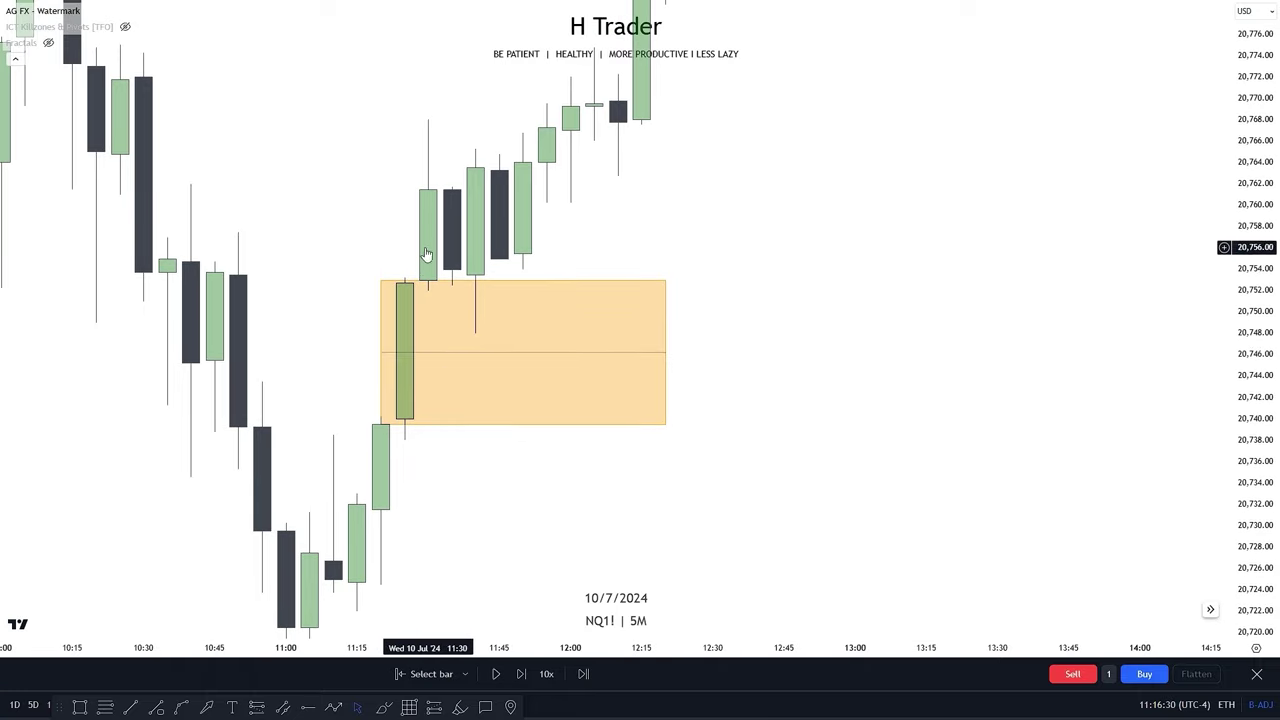
left_click_drag(483, 436, 476, 325)
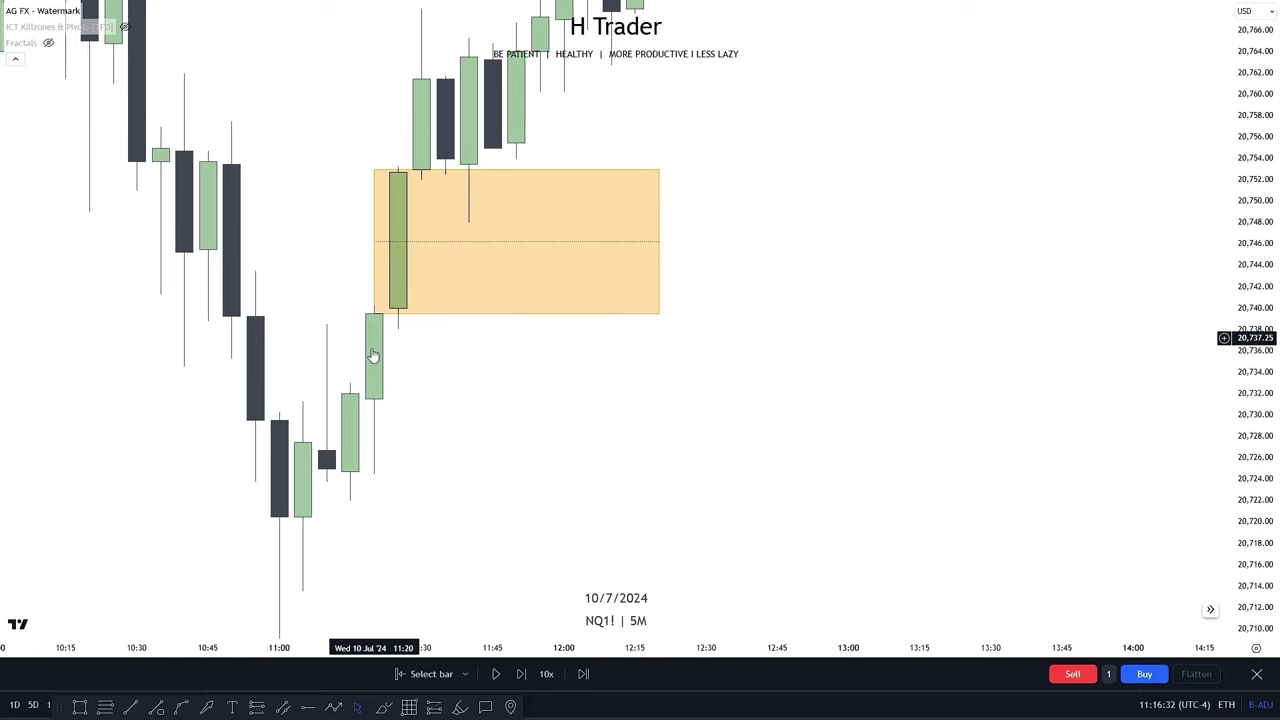
left_click_drag(791, 259, 805, 433)
left_click_drag(1268, 423, 1266, 303)
left_click_drag(703, 335, 670, 512)
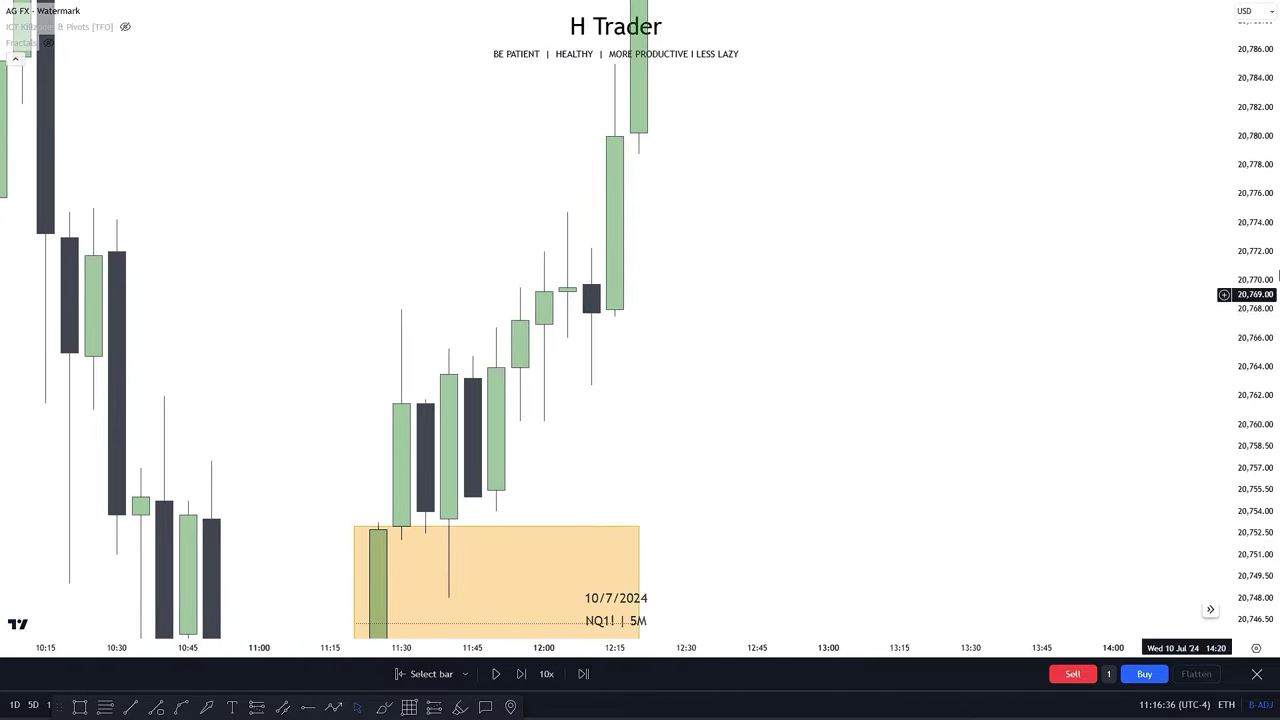
left_click_drag(1258, 340, 1258, 400)
scroll(712, 408, "down", 2)
left_click_drag(1260, 190, 1260, 382)
scroll(1110, 372, "down", 2)
left_click_drag(1276, 162, 1276, 290)
left_click_drag(905, 402, 773, 459)
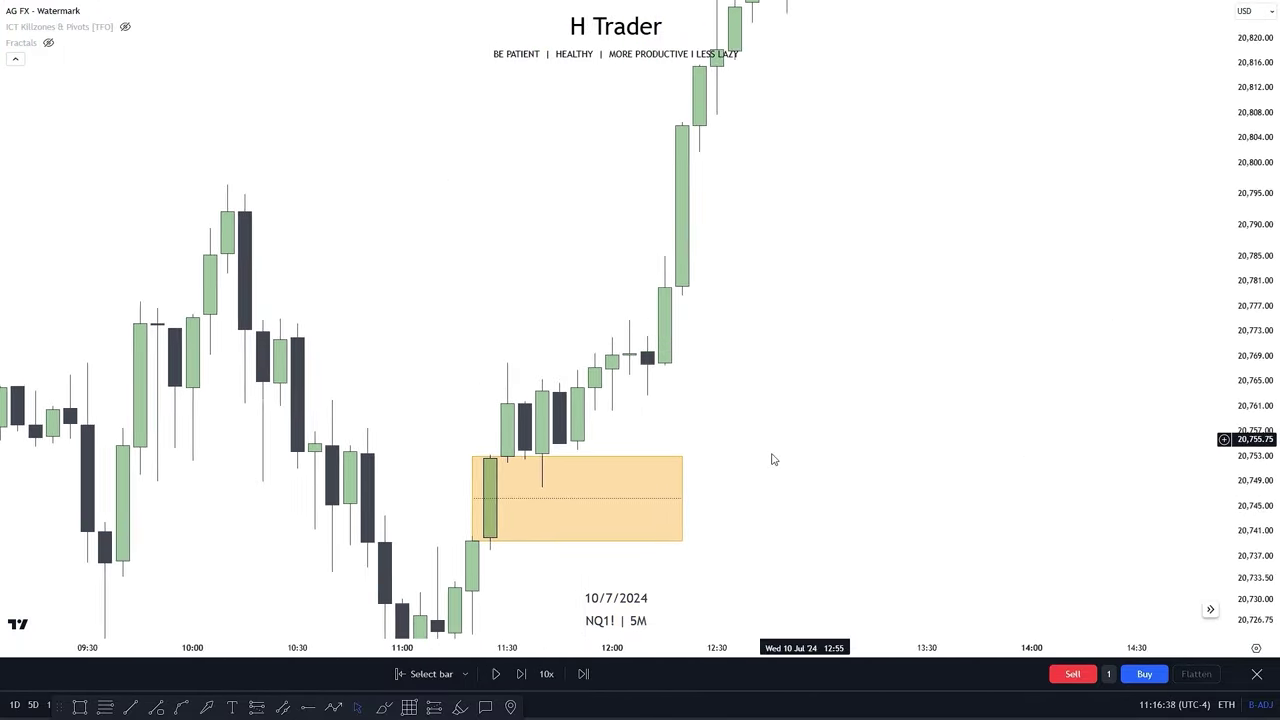
left_click(228, 187)
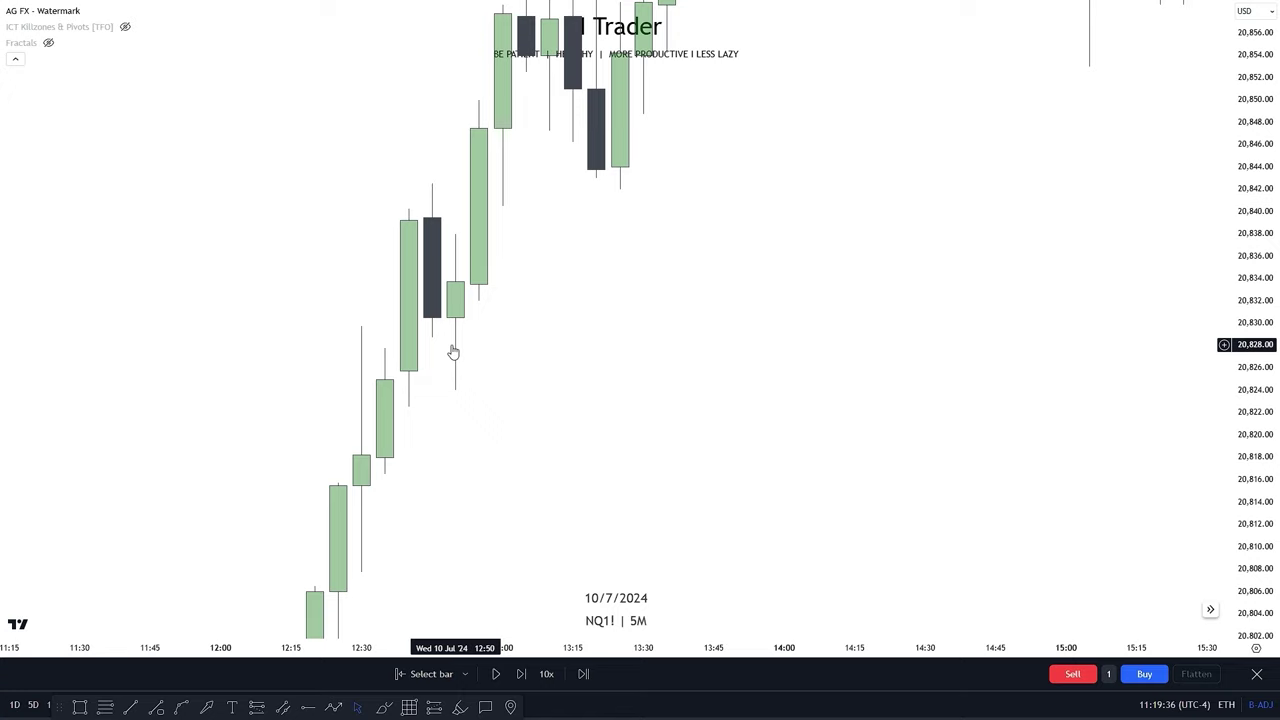
Step: Draw a thin rectangle between 20,827.75 and 20,828.75 from the 12:35 candle to 13:20
left_click_drag(587, 435, 597, 484)
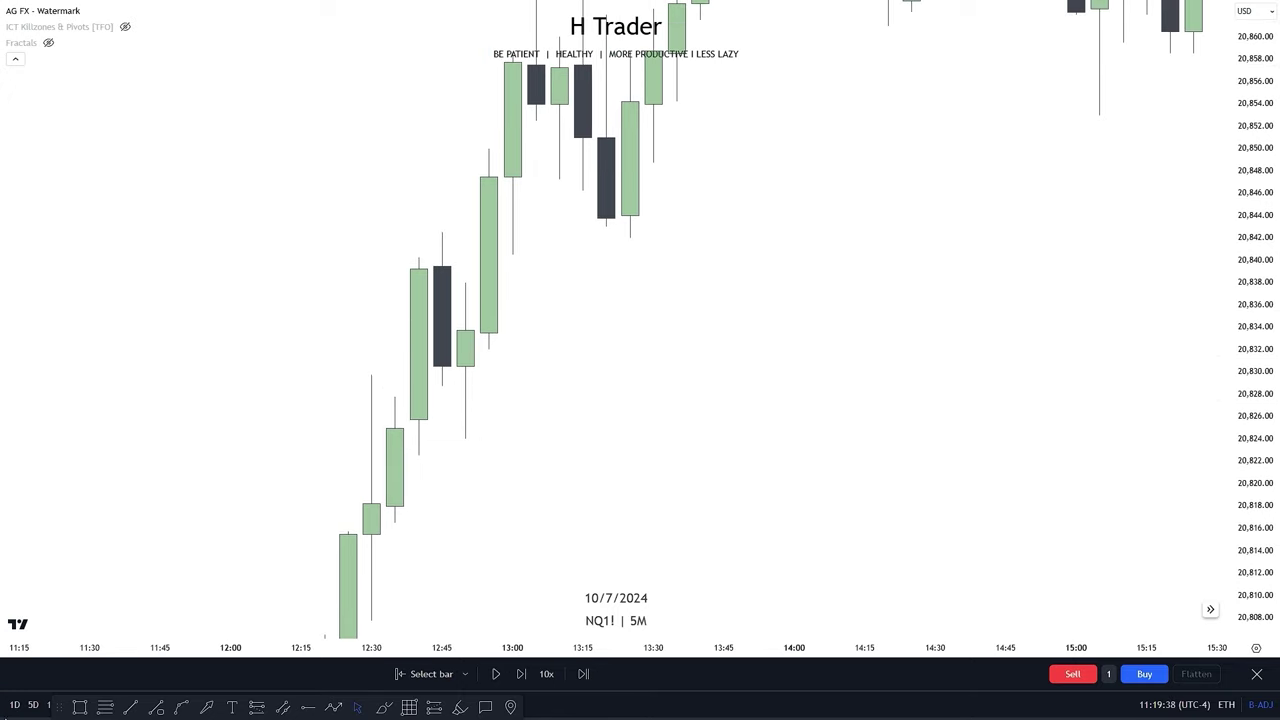
left_click(79, 707)
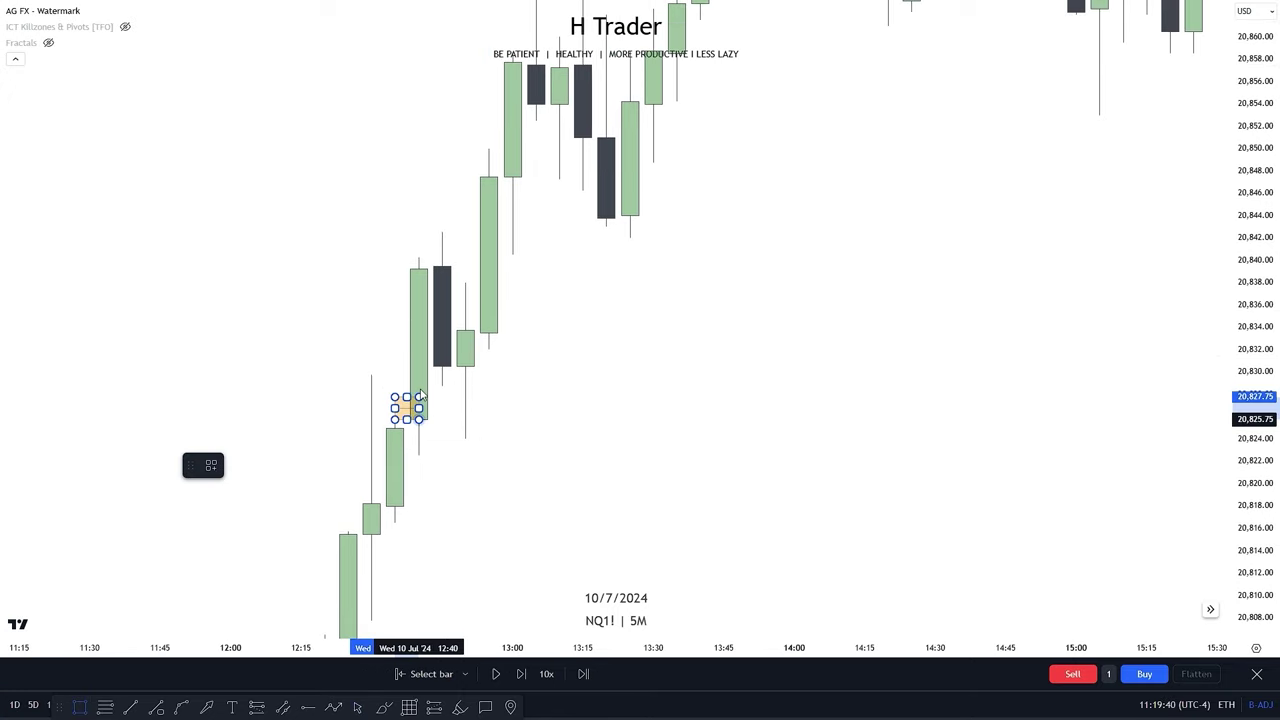
left_click(442, 388)
left_click_drag(443, 390, 606, 391)
left_click_drag(692, 470, 761, 418)
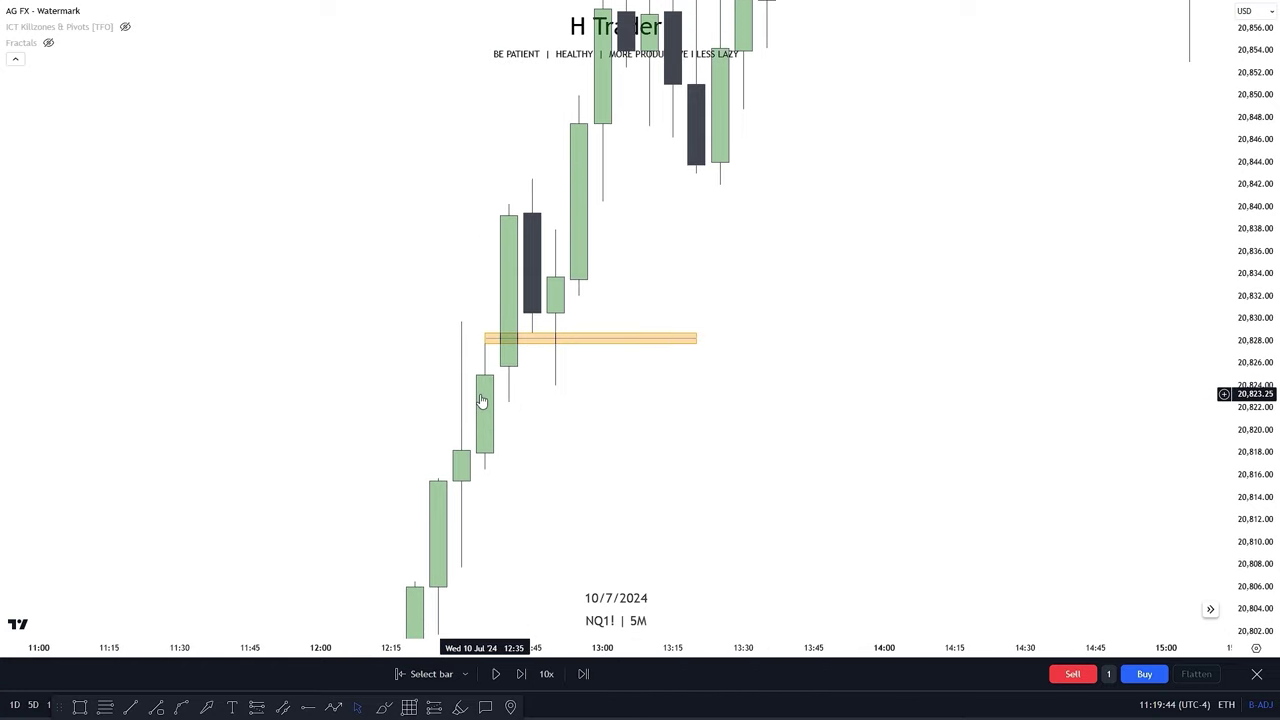
Step: Lower the thin rectangle's bottom edge from the 12:35 candle's high to that candle's close
left_click_drag(487, 356, 432, 402)
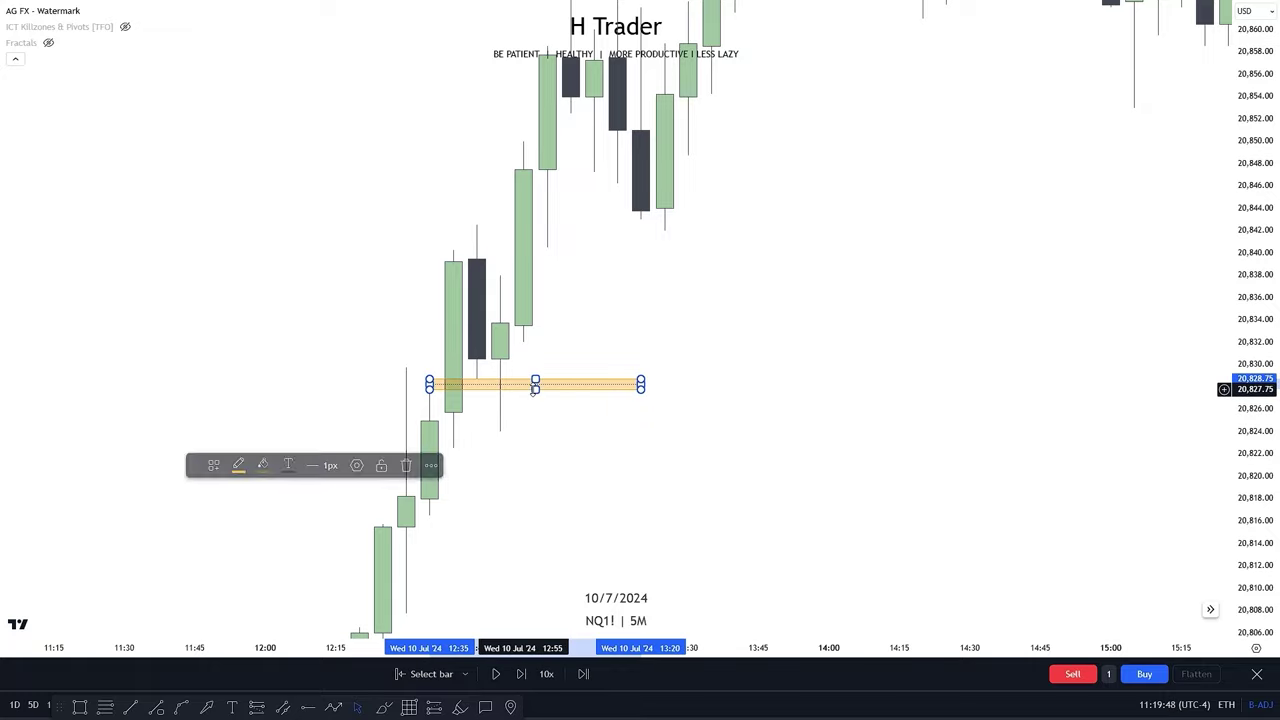
left_click_drag(429, 389, 429, 420)
left_click_drag(601, 488, 576, 422)
left_click_drag(743, 411, 809, 468)
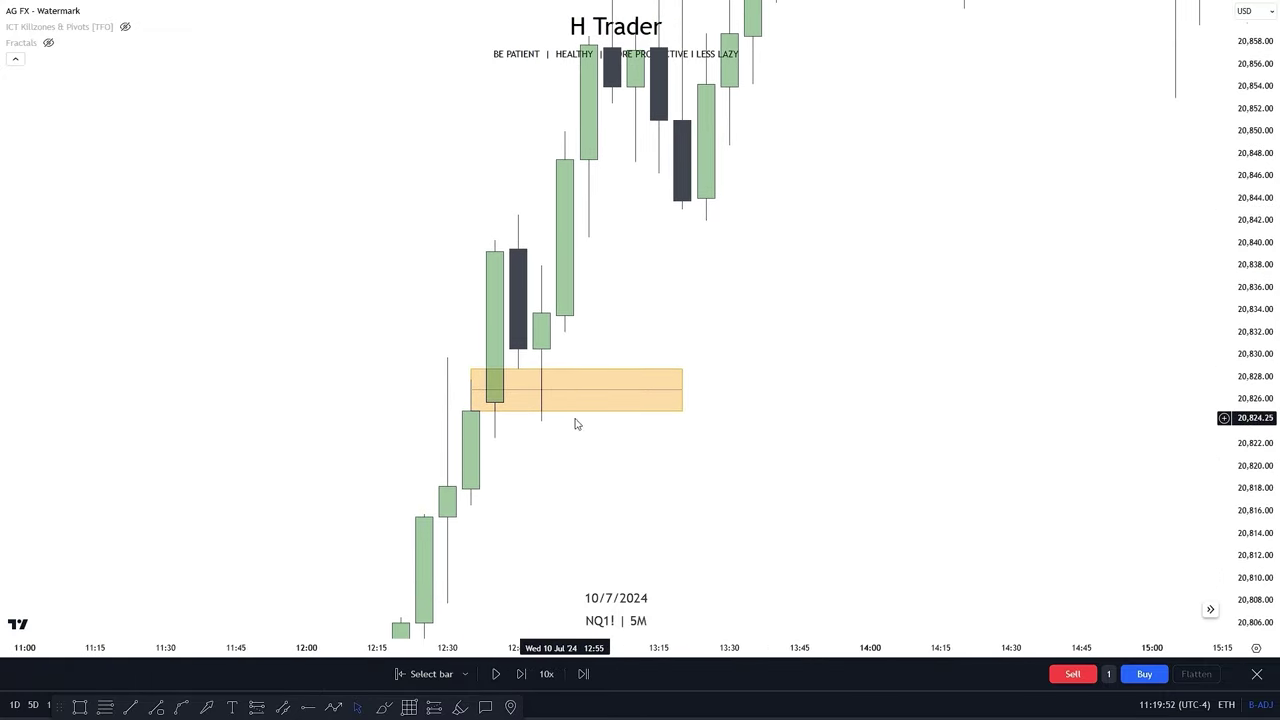
left_click_drag(574, 423, 387, 388)
left_click_drag(488, 442, 492, 467)
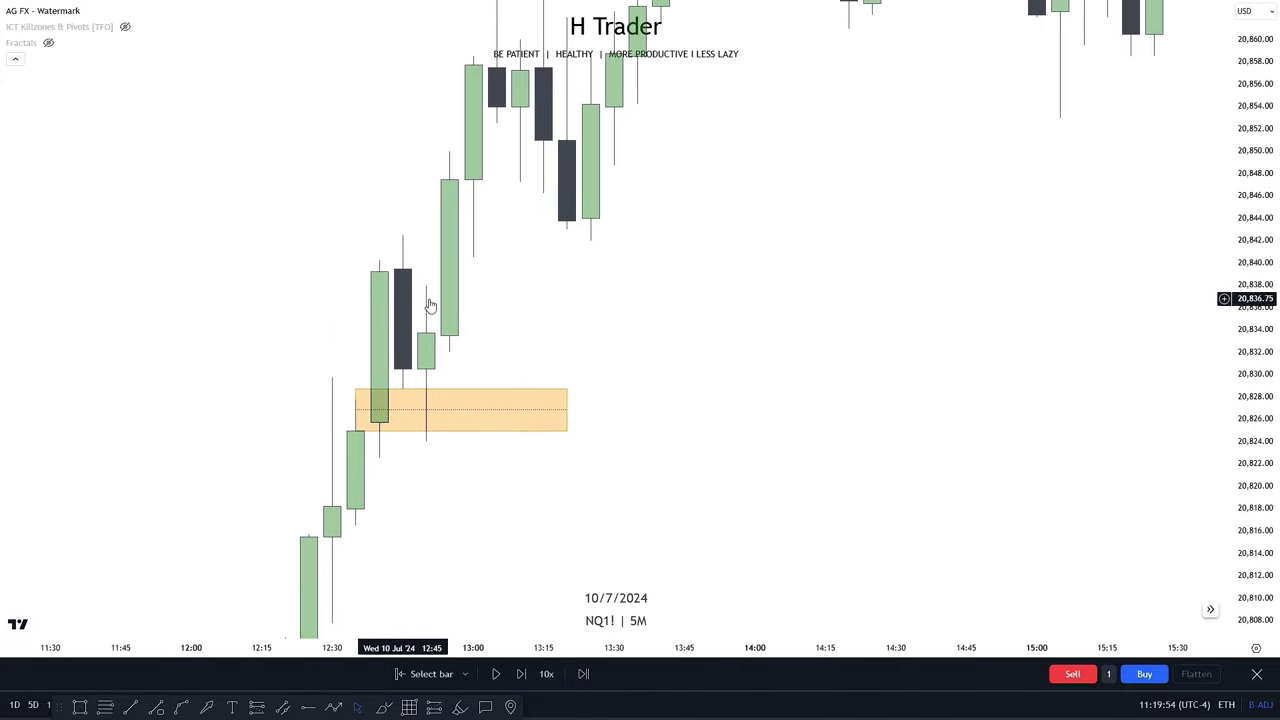
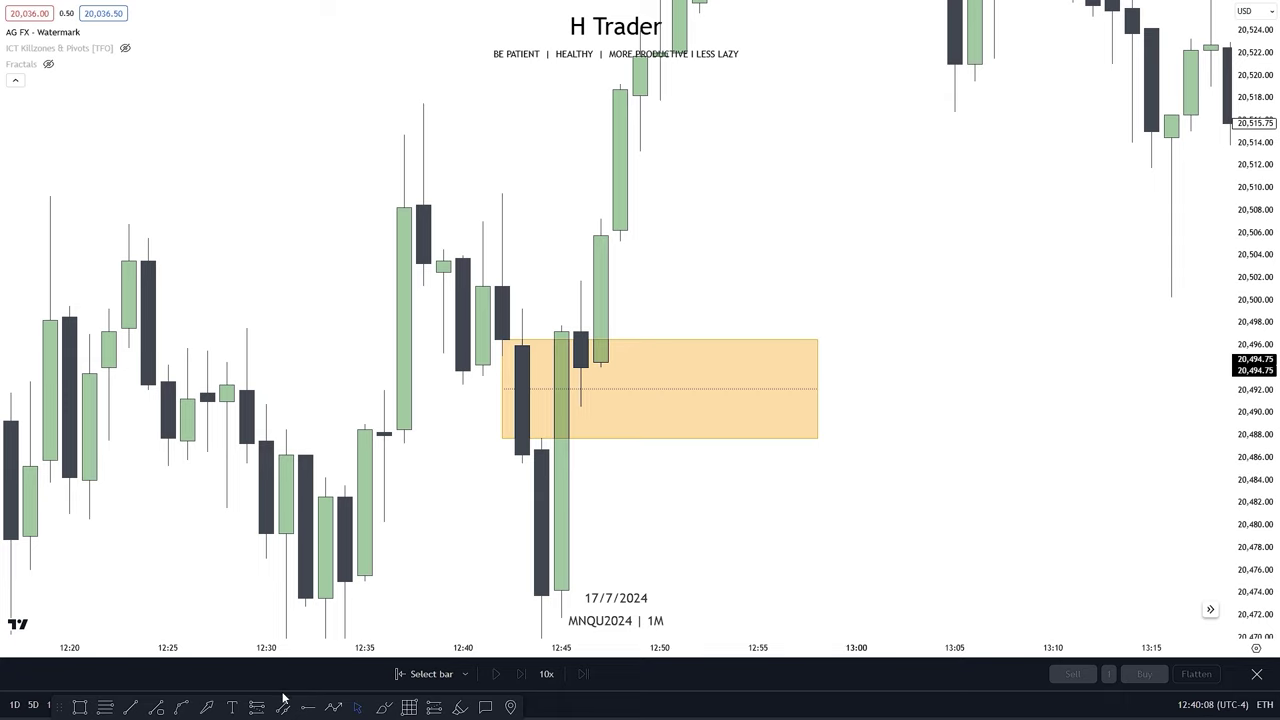
Step: Place a long position on the zone at the 12:42 candle with entry 20,495.00, stop 20,479.50 and target 20,513.50
left_click(428, 709)
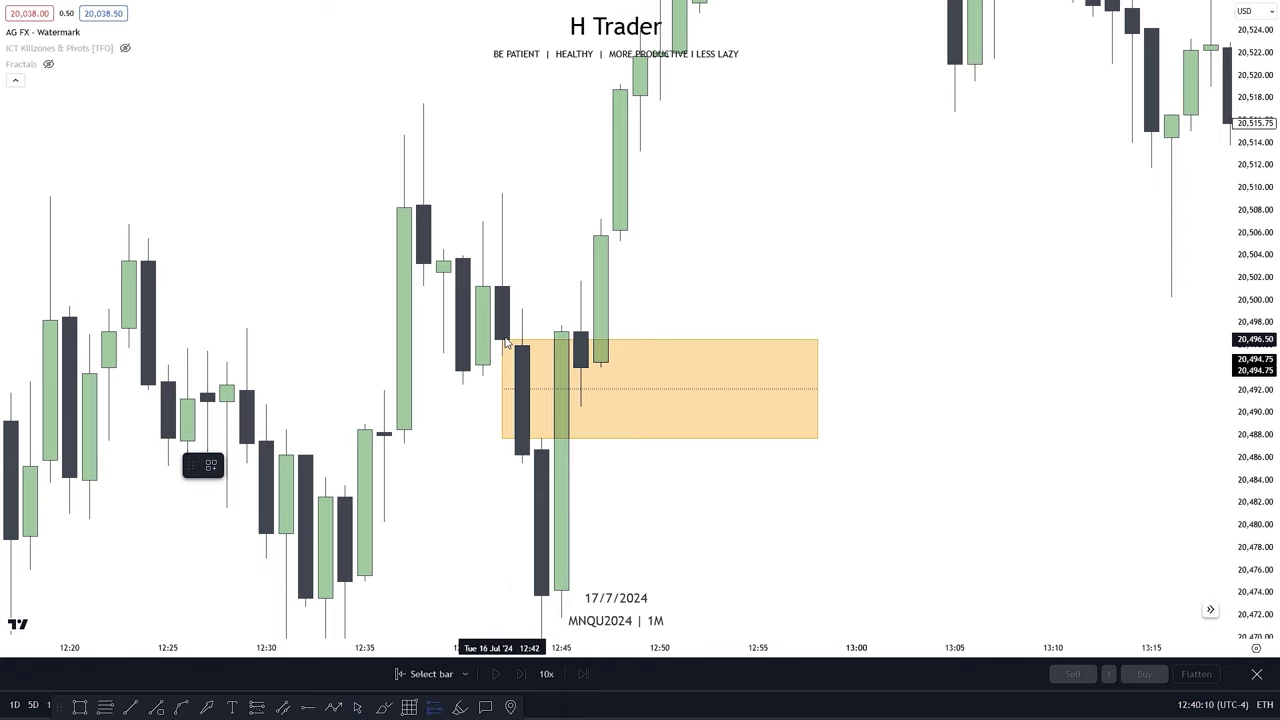
left_click(502, 340)
left_click(857, 482)
left_click_drag(502, 340, 502, 356)
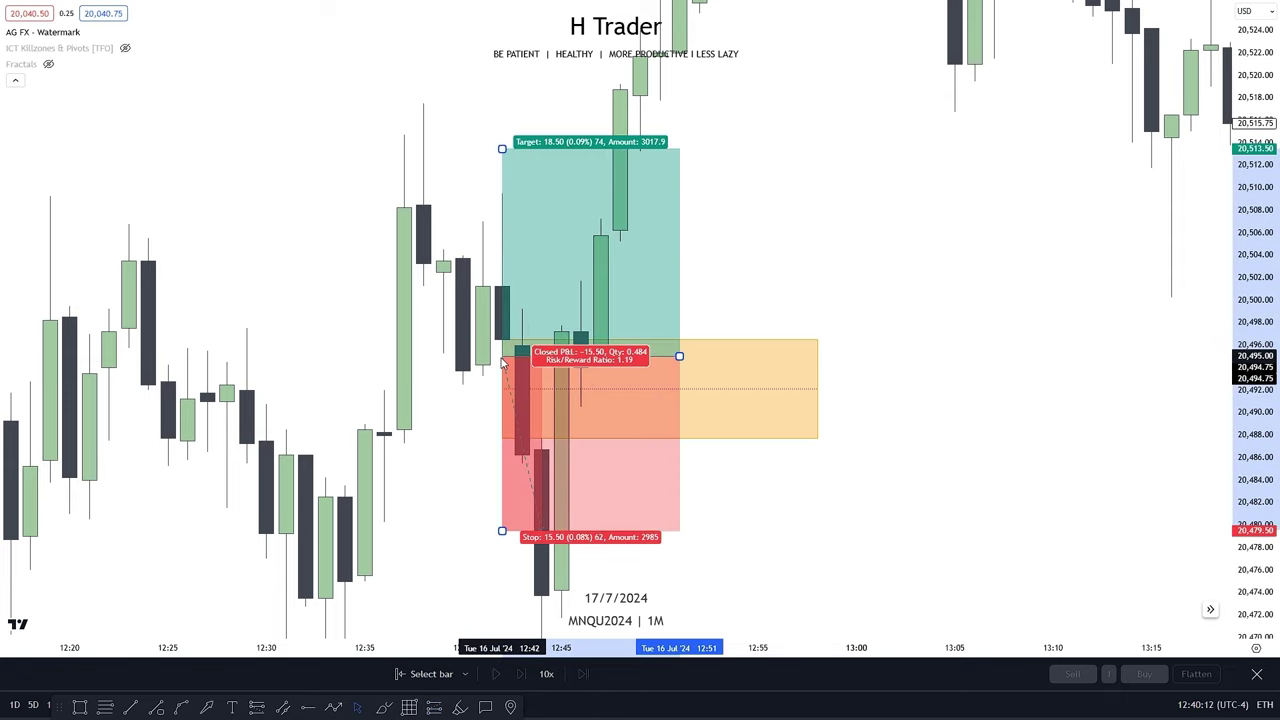
left_click(792, 518)
left_click_drag(788, 563, 822, 445)
left_click_drag(1263, 271, 1263, 302)
left_click_drag(898, 407, 793, 505)
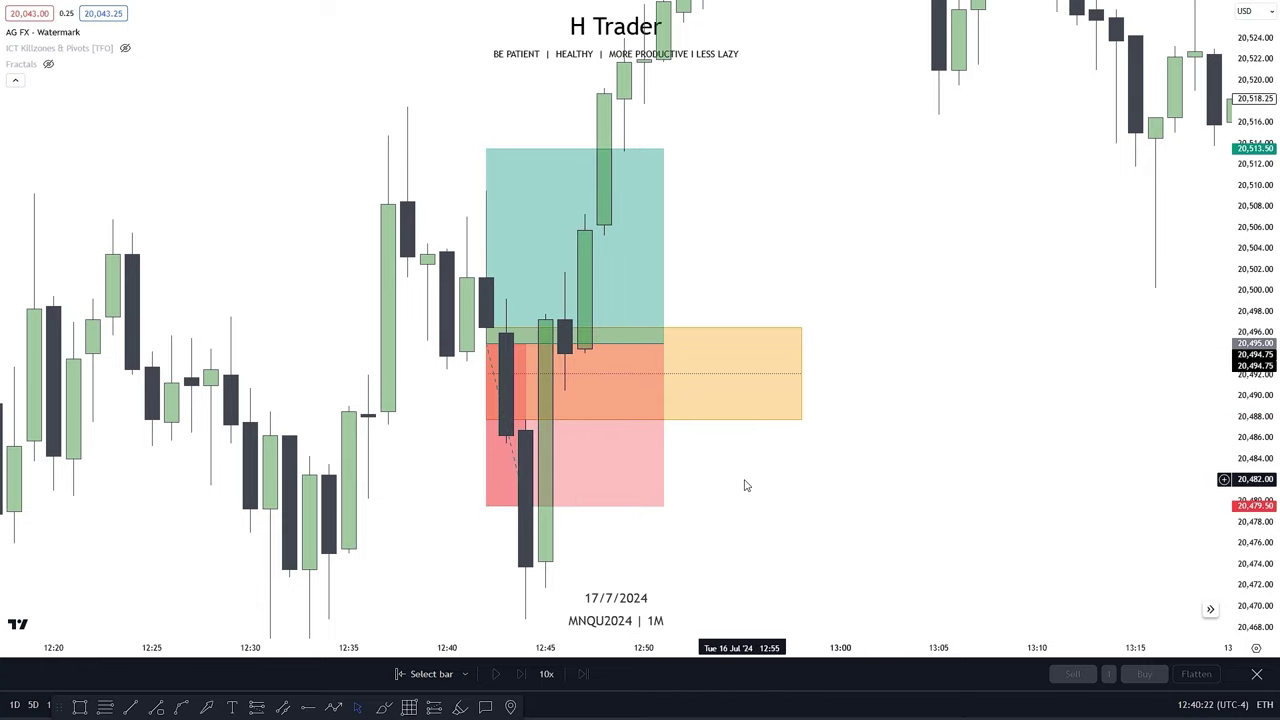
Step: Raise the long position's target to 20,529.50
left_click_drag(934, 383, 910, 521)
scroll(926, 419, "down", 3)
left_click_drag(1253, 217, 1253, 253)
scroll(998, 272, "down", 2)
left_click_drag(996, 272, 933, 384)
left_click_drag(1241, 262, 1239, 359)
scroll(905, 449, "down", 1)
left_click_drag(897, 443, 772, 427)
left_click_drag(612, 401, 304, 268)
left_click_drag(409, 266, 363, 46)
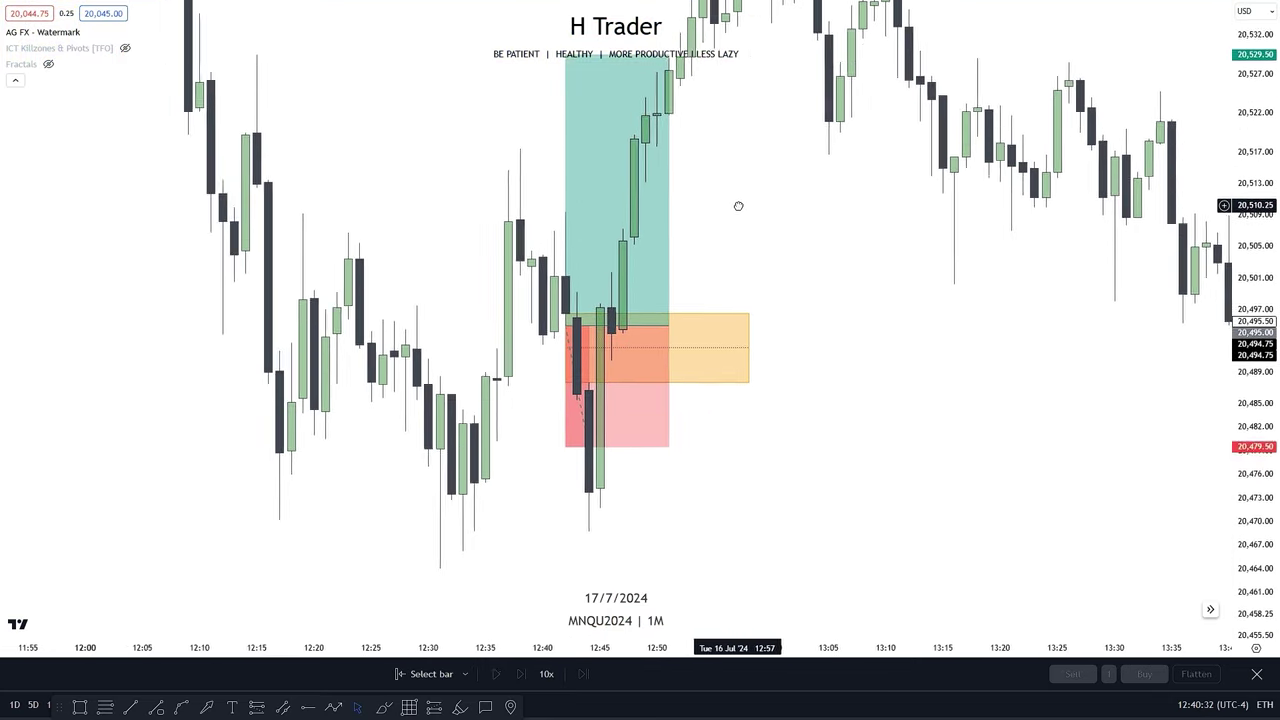
left_click_drag(737, 206, 743, 226)
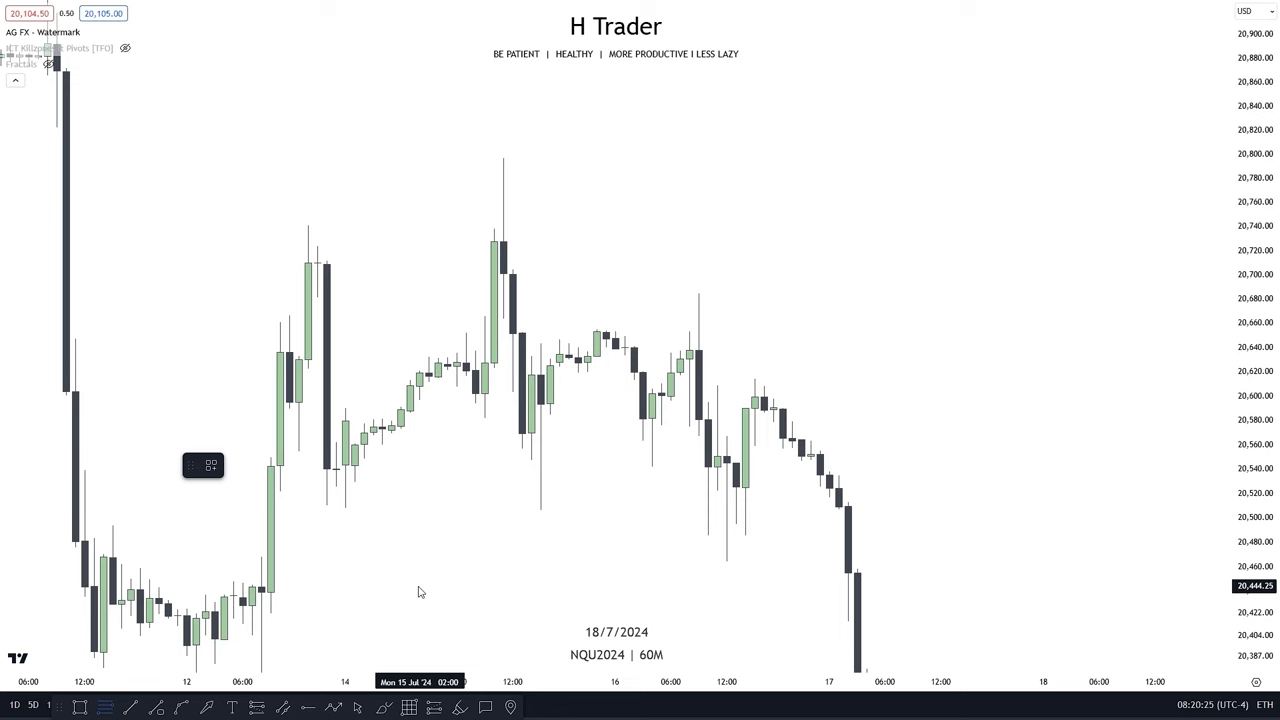
Step: Draw a Fib Retracement between 20,444.25 and 20,487.25 in the empty chart area and review its level settings
left_click(419, 587)
left_click(438, 534)
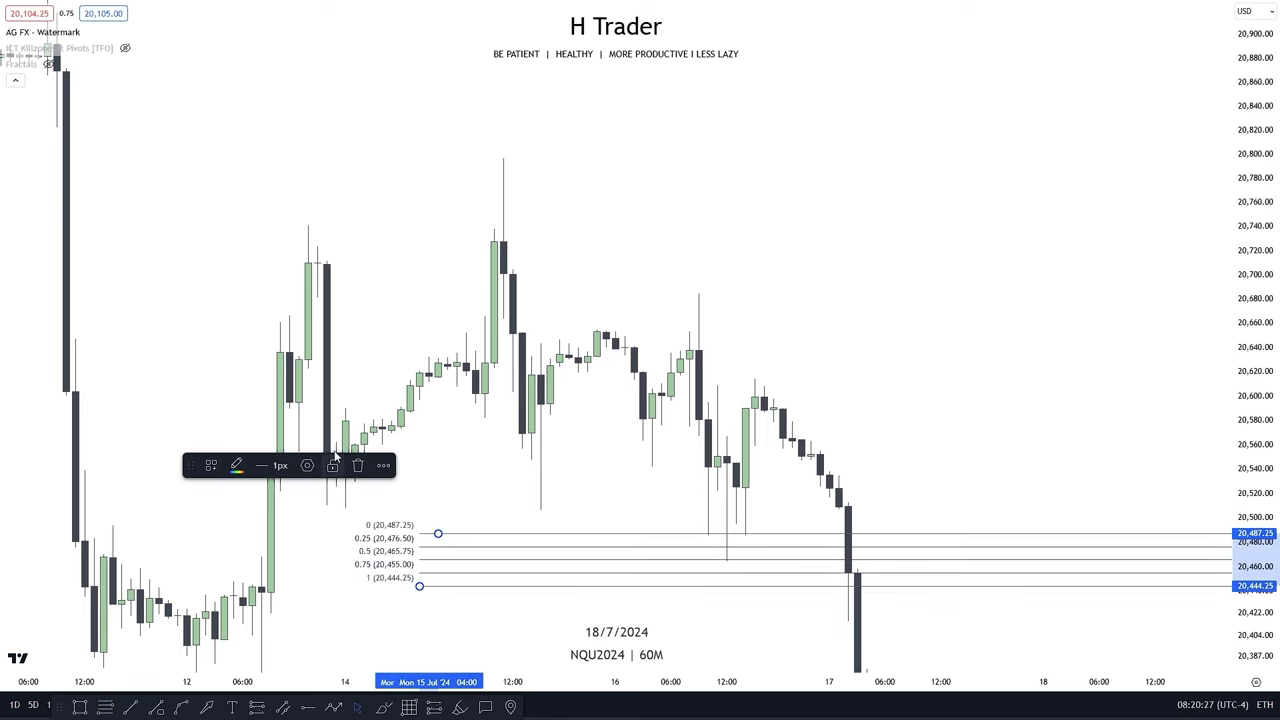
left_click(309, 465)
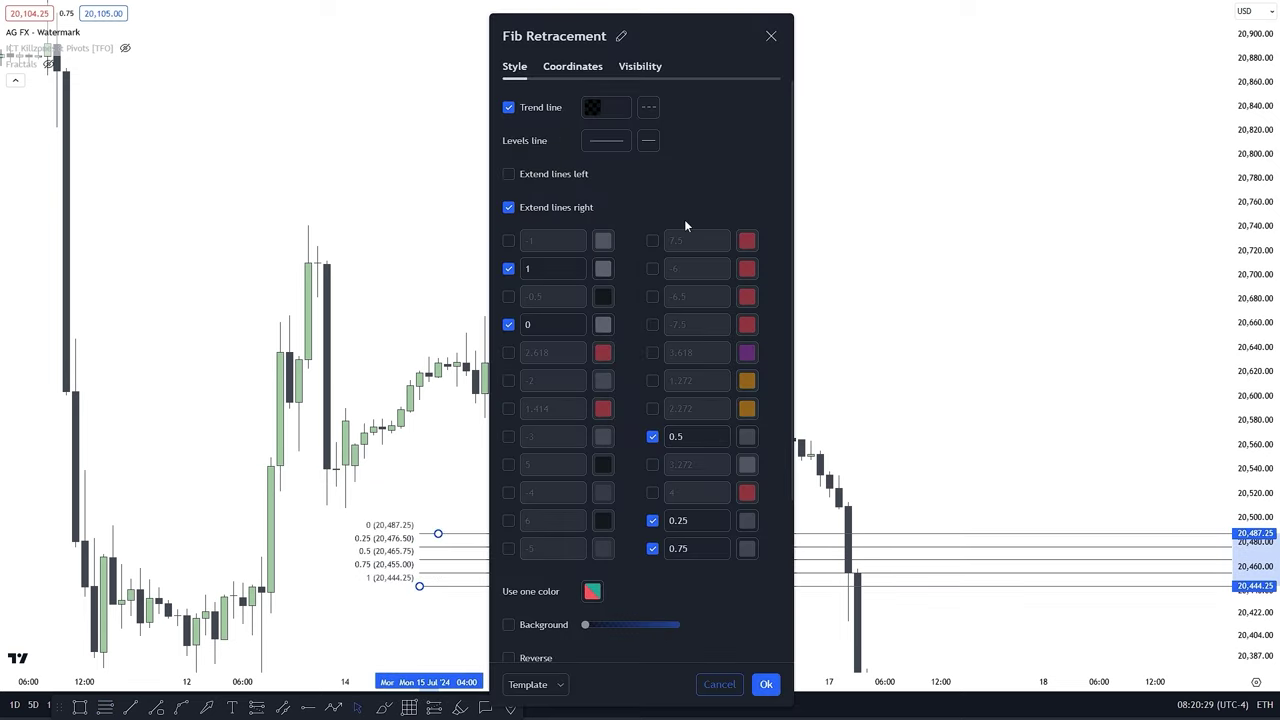
left_click(763, 688)
Step: Anchor the Fib Retracement from the 12 July 08:00 candle's high at 20,468.50 to the 10:00 candle's low at 20,522.00
left_click_drag(419, 586, 260, 556)
left_click_drag(438, 534, 428, 483)
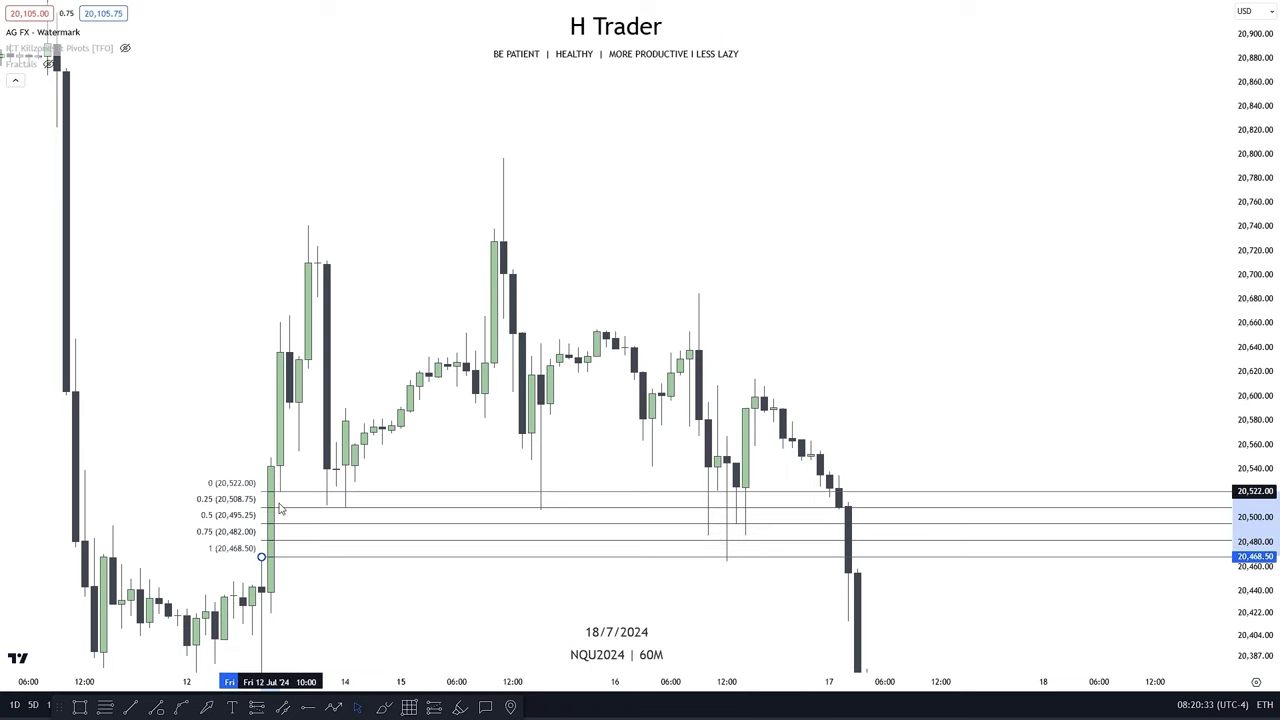
left_click(428, 477)
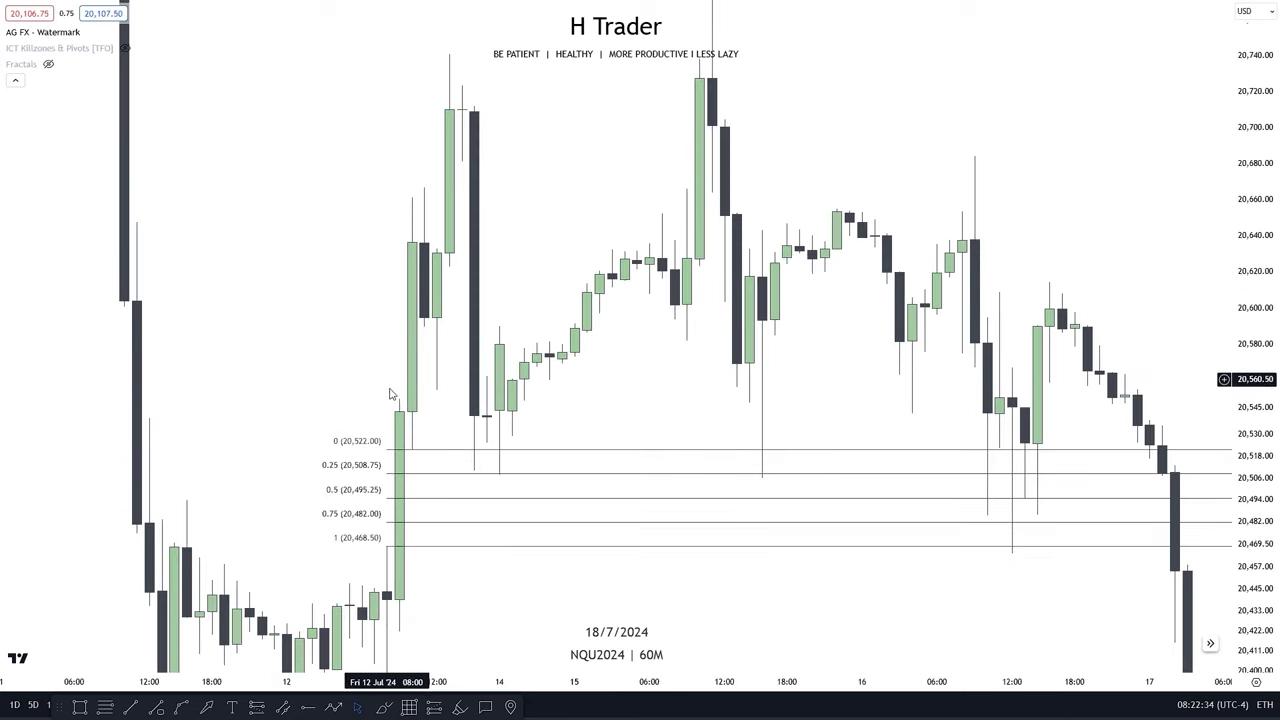
Step: Examine how the candles from 12 to 14 July react to the Fib Retracement levels
left_click_drag(644, 353, 686, 286)
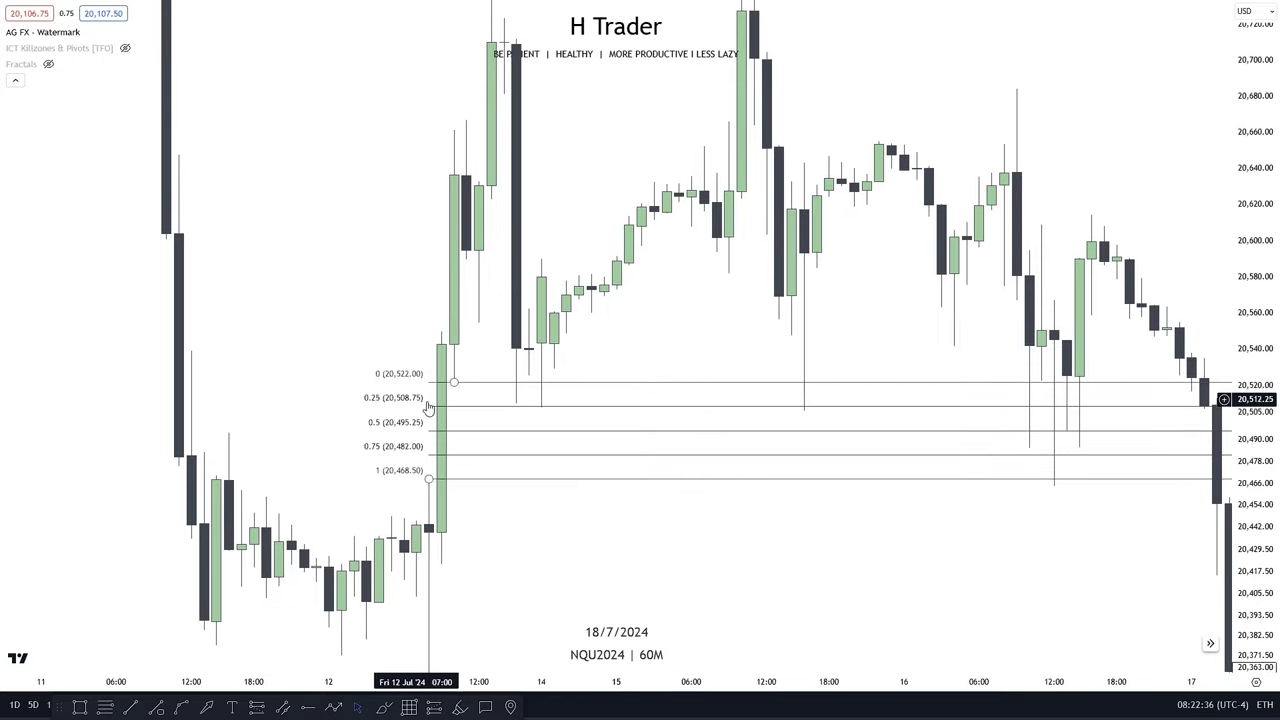
left_click_drag(646, 333, 689, 281)
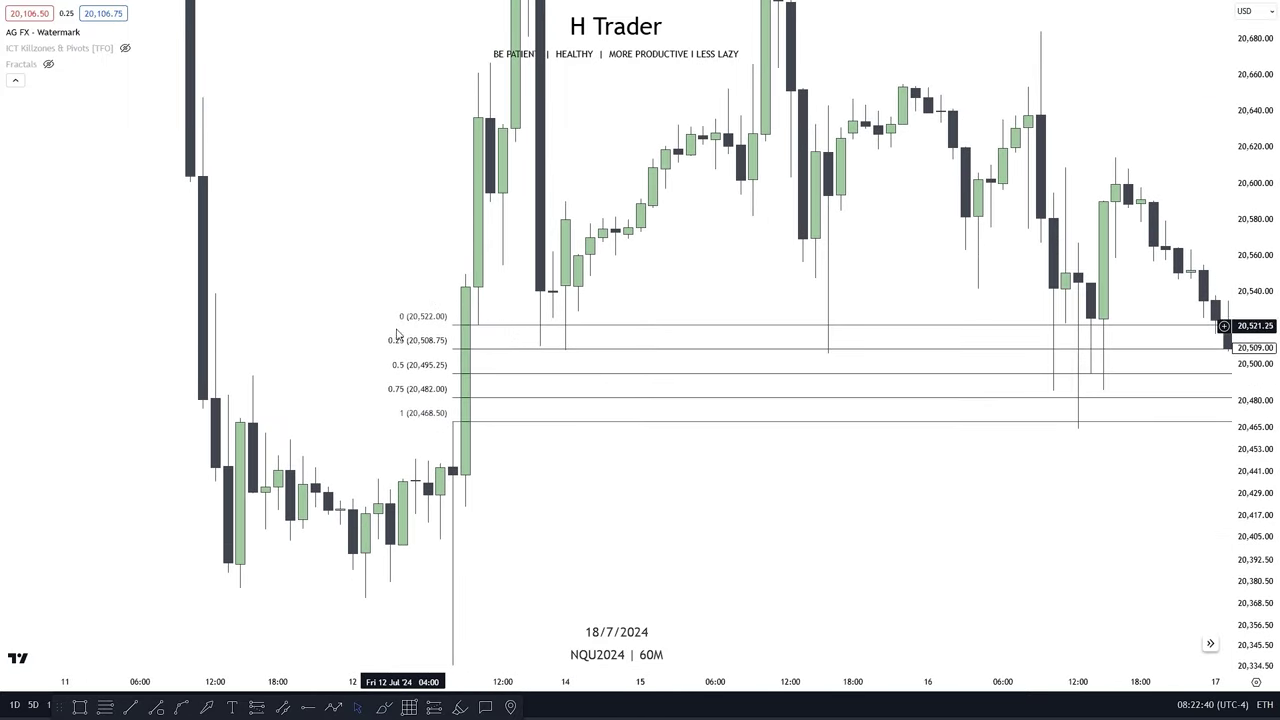
left_click_drag(682, 232, 685, 207)
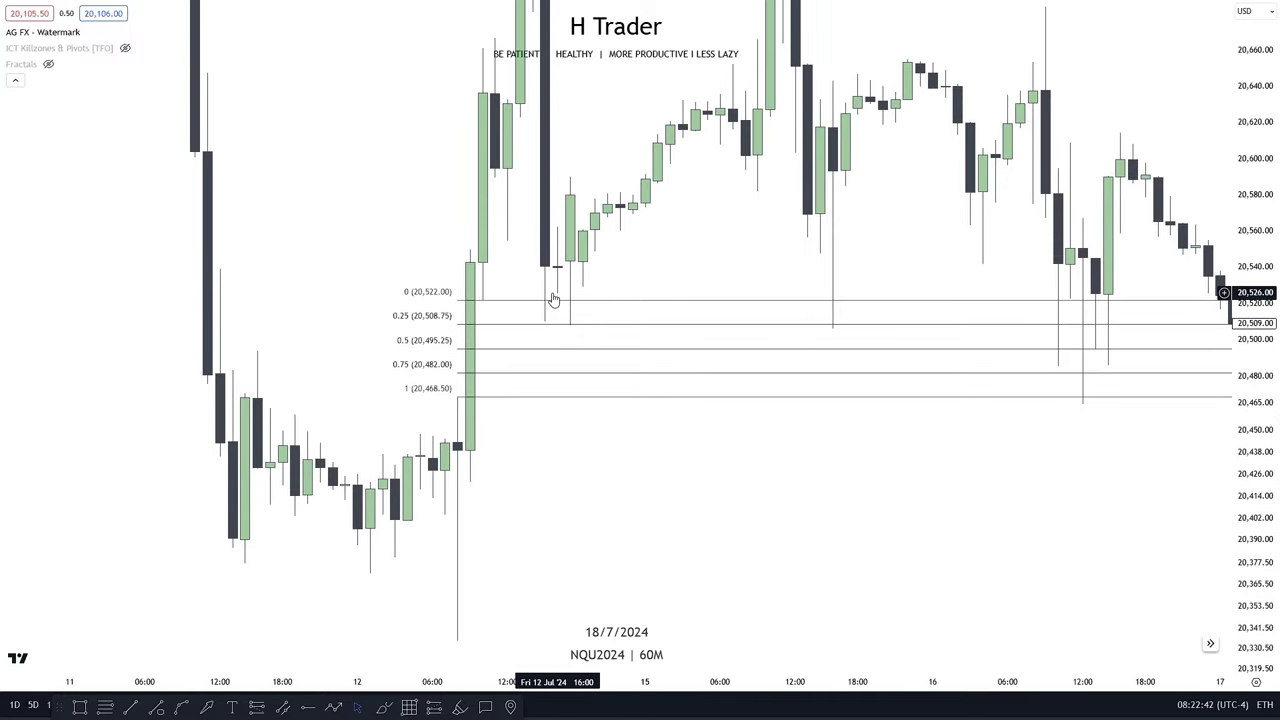
left_click_drag(615, 276, 571, 400)
left_click_drag(608, 346, 562, 317)
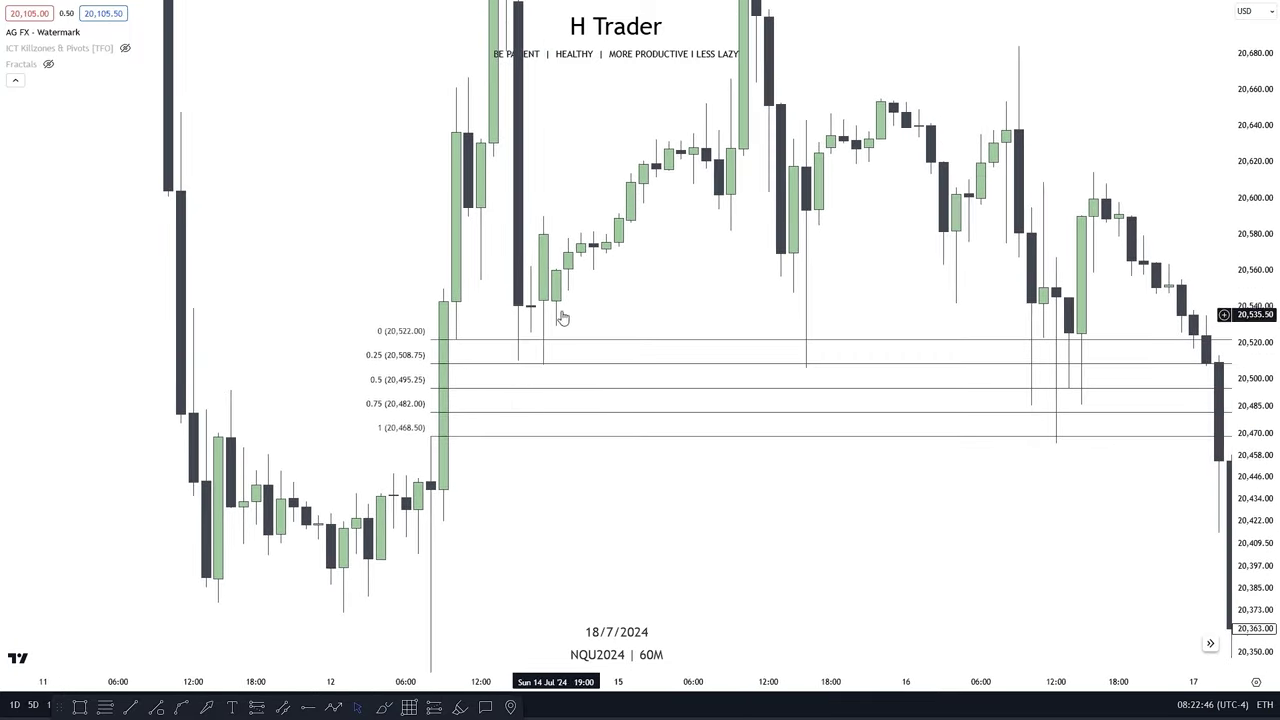
mouse_move(540, 361)
left_mouse_down()
mouse_move(660, 206)
mouse_move(556, 355)
left_mouse_up()
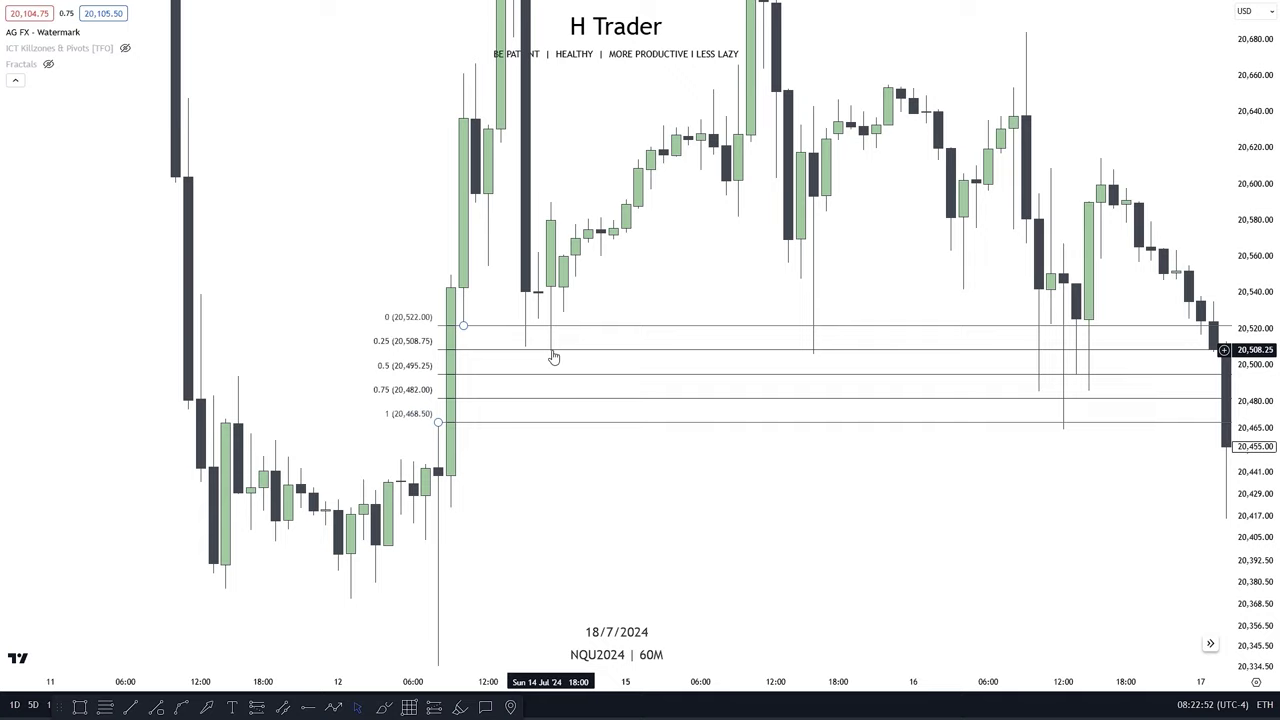
left_click_drag(622, 230, 565, 368)
left_click_drag(570, 150, 544, 267)
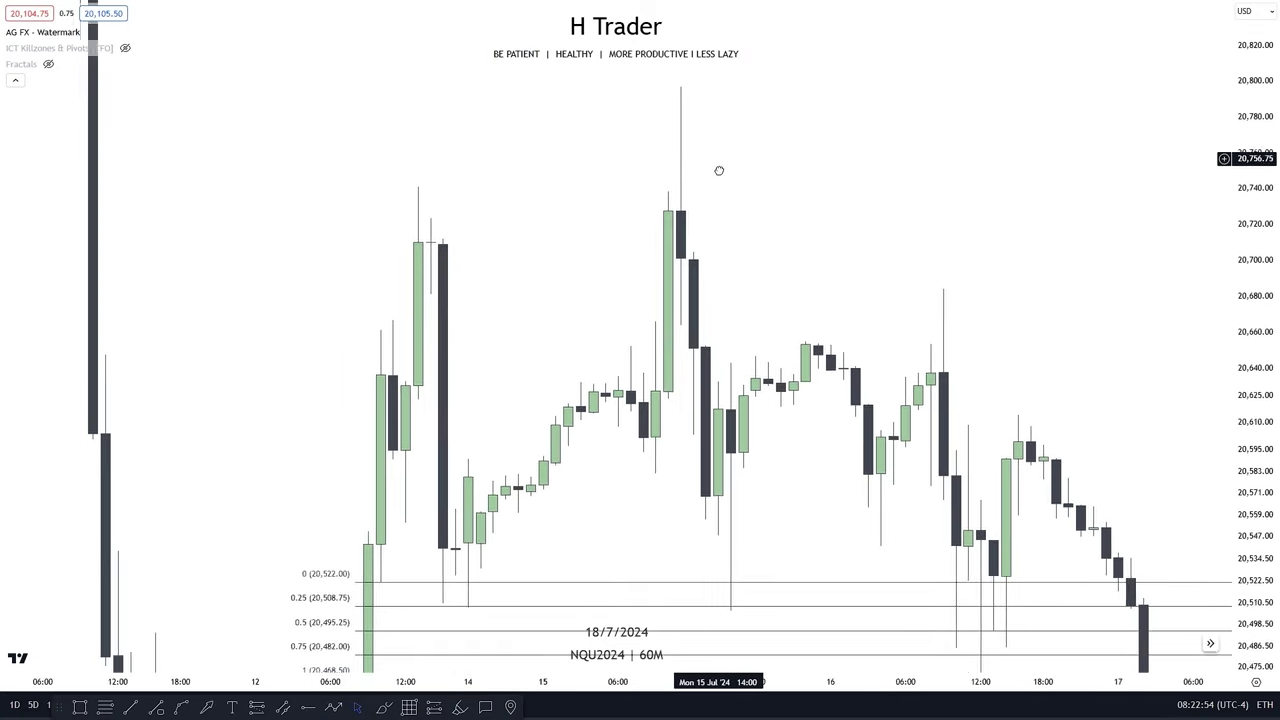
Step: Draw a horizontal trend line from the 12 July 13:00 high at 20,741.00 past the 15 July high, and delete it
left_click_drag(717, 98, 718, 198)
left_click(130, 707)
left_click(418, 287)
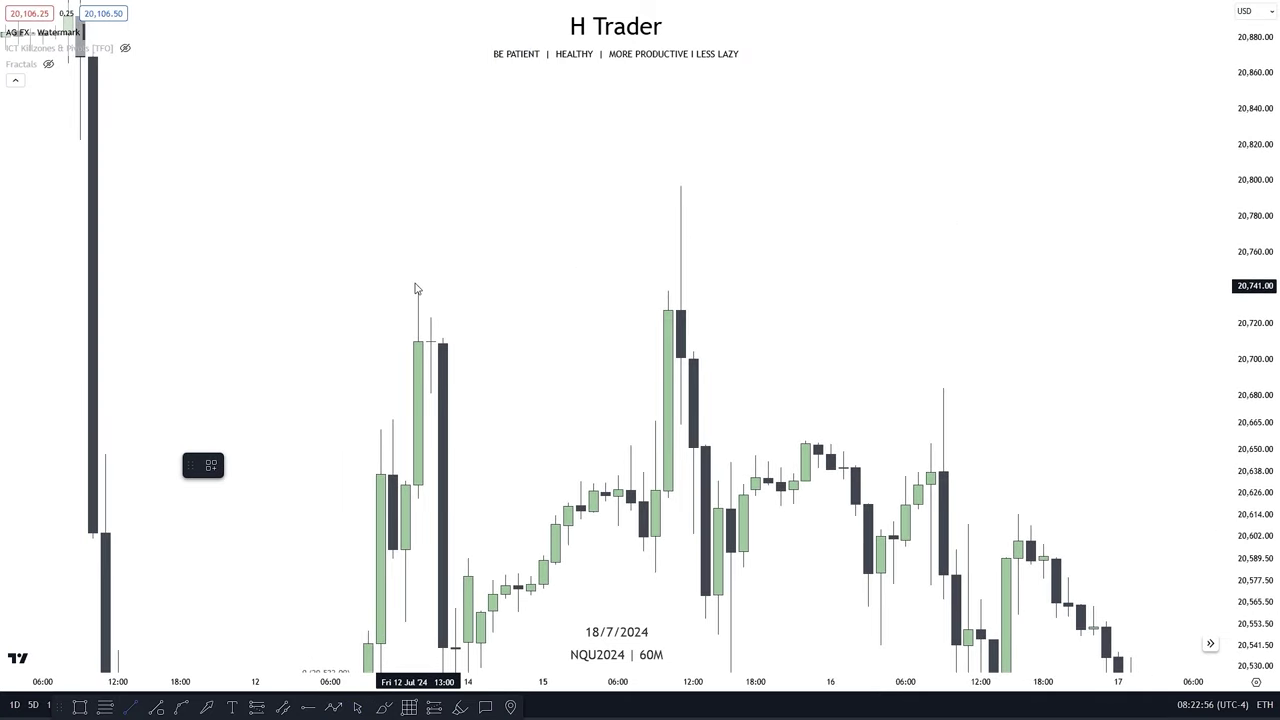
left_click(682, 295)
left_click(763, 289)
left_click(662, 288)
key("Delete")
Step: Examine the 15 and 16 July lows against the Fib Retracement levels
left_click_drag(748, 360, 683, 265)
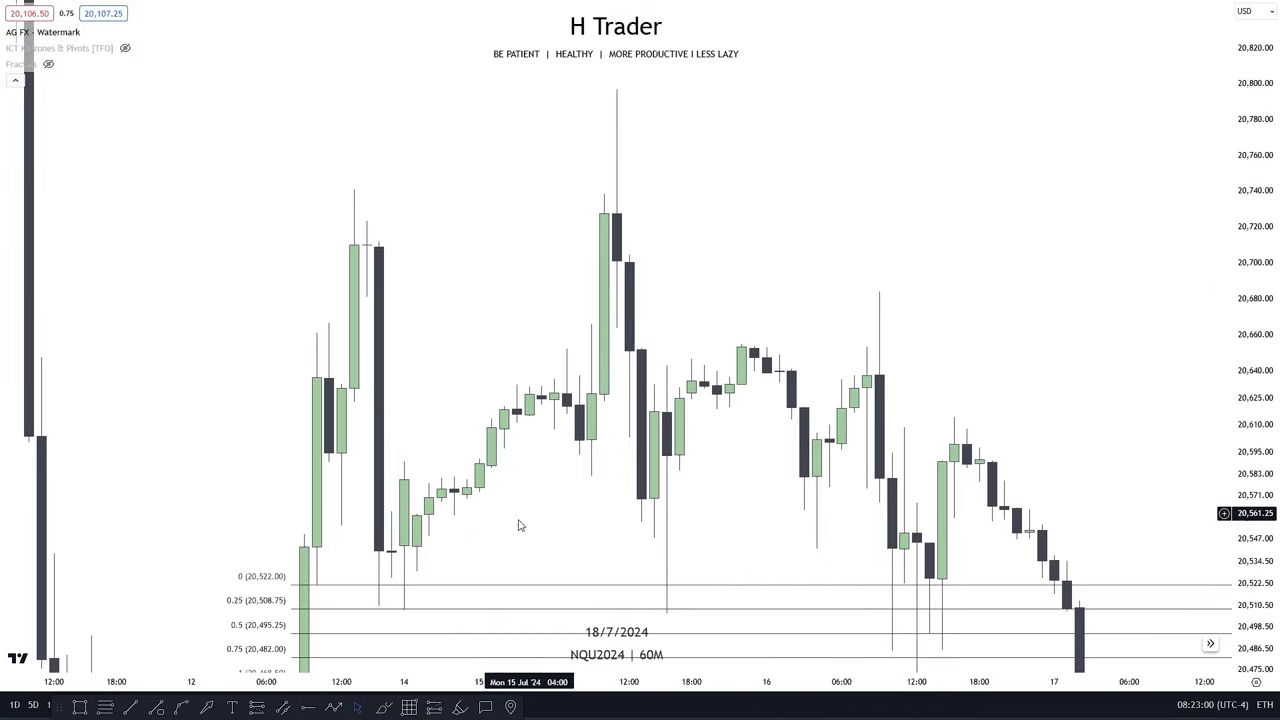
left_click_drag(470, 563, 522, 441)
scroll(420, 460, "right", 2)
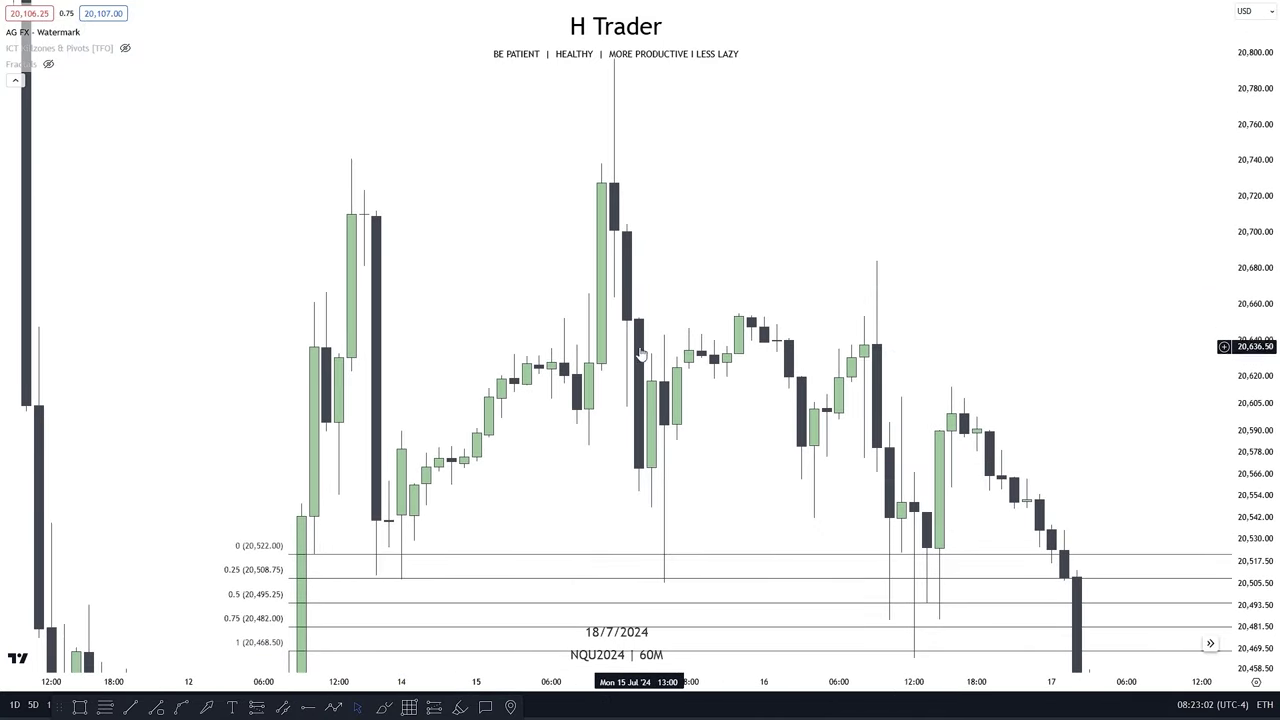
scroll(540, 408, "right", 2)
scroll(540, 408, "right", 1)
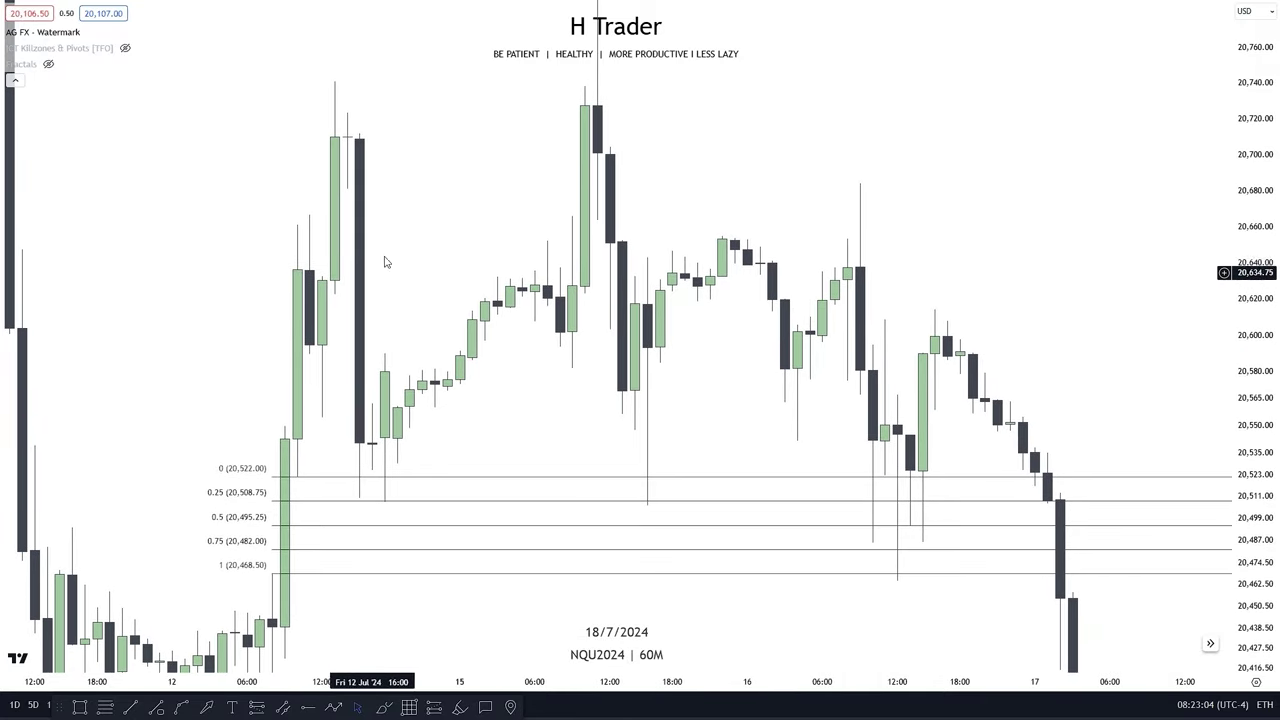
Step: Examine the 14 and 15 July lows against the Fib Retracement's 0 and 0.25 levels
scroll(714, 400, "left", 2)
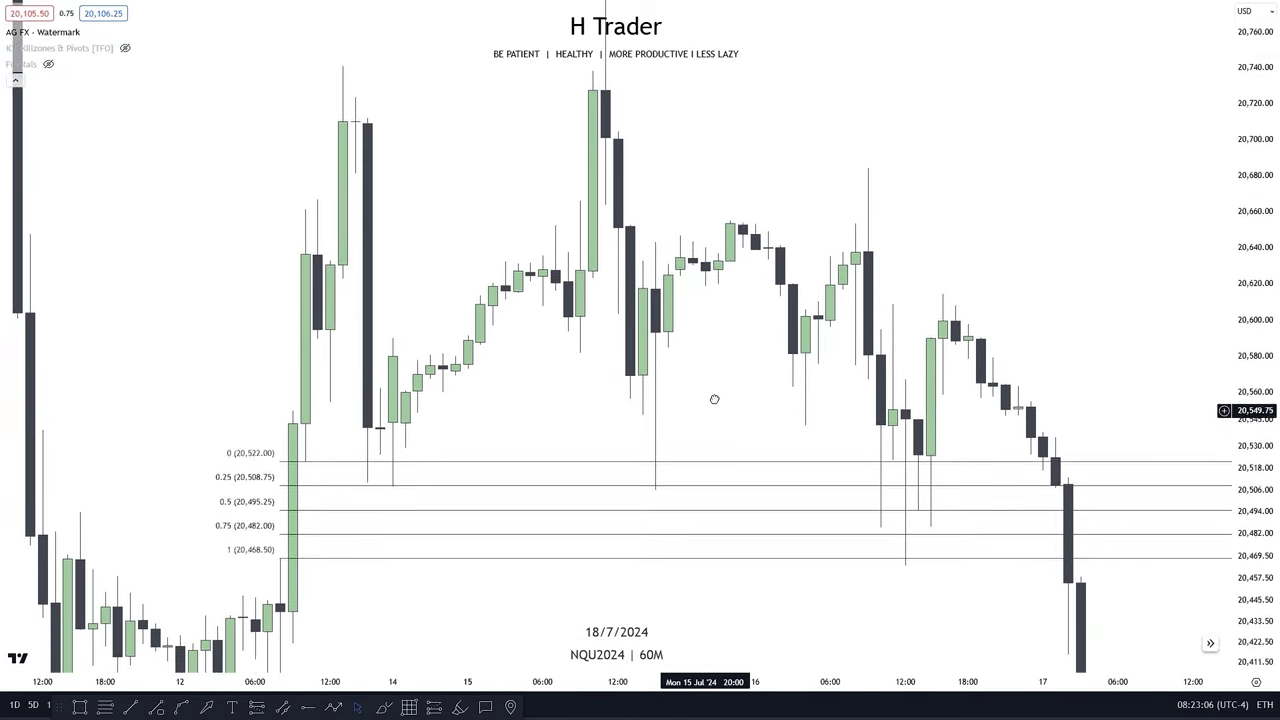
scroll(694, 523, "left", 2)
scroll(709, 305, "left", 1)
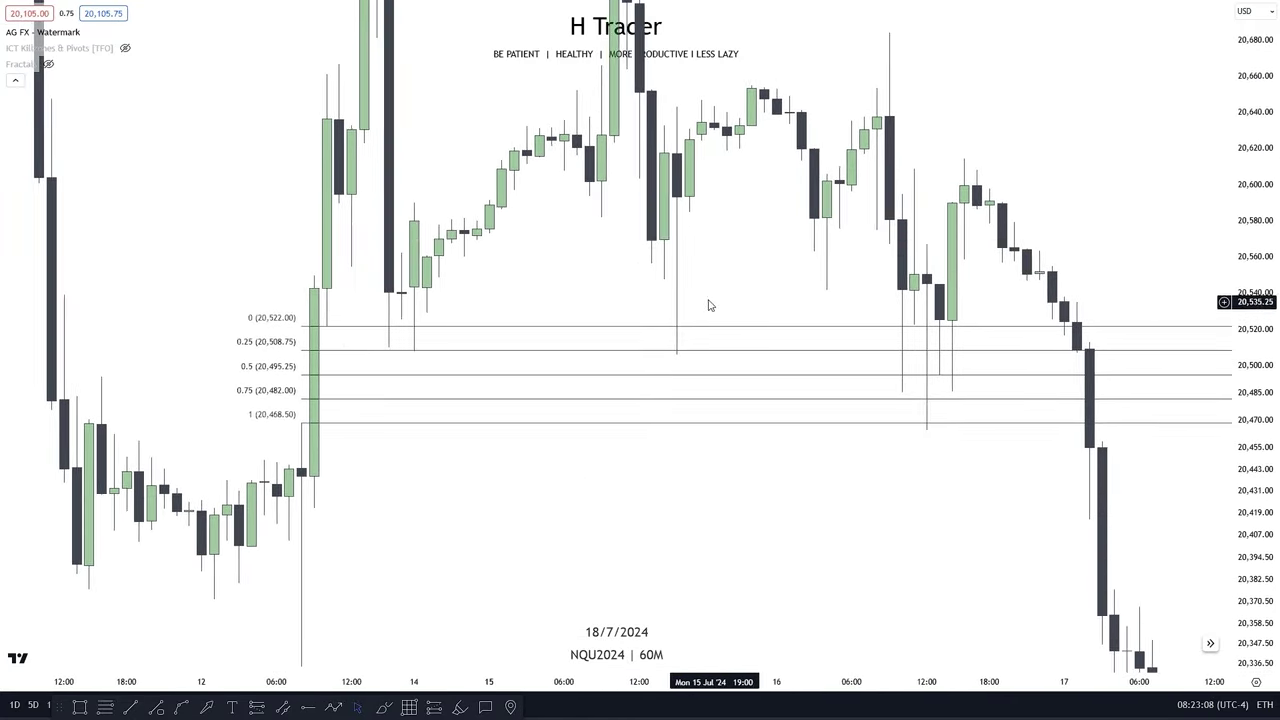
left_click_drag(690, 358, 686, 309)
left_click_drag(685, 414, 671, 443)
scroll(671, 443, "up", 1)
left_click_drag(1198, 407, 1230, 464)
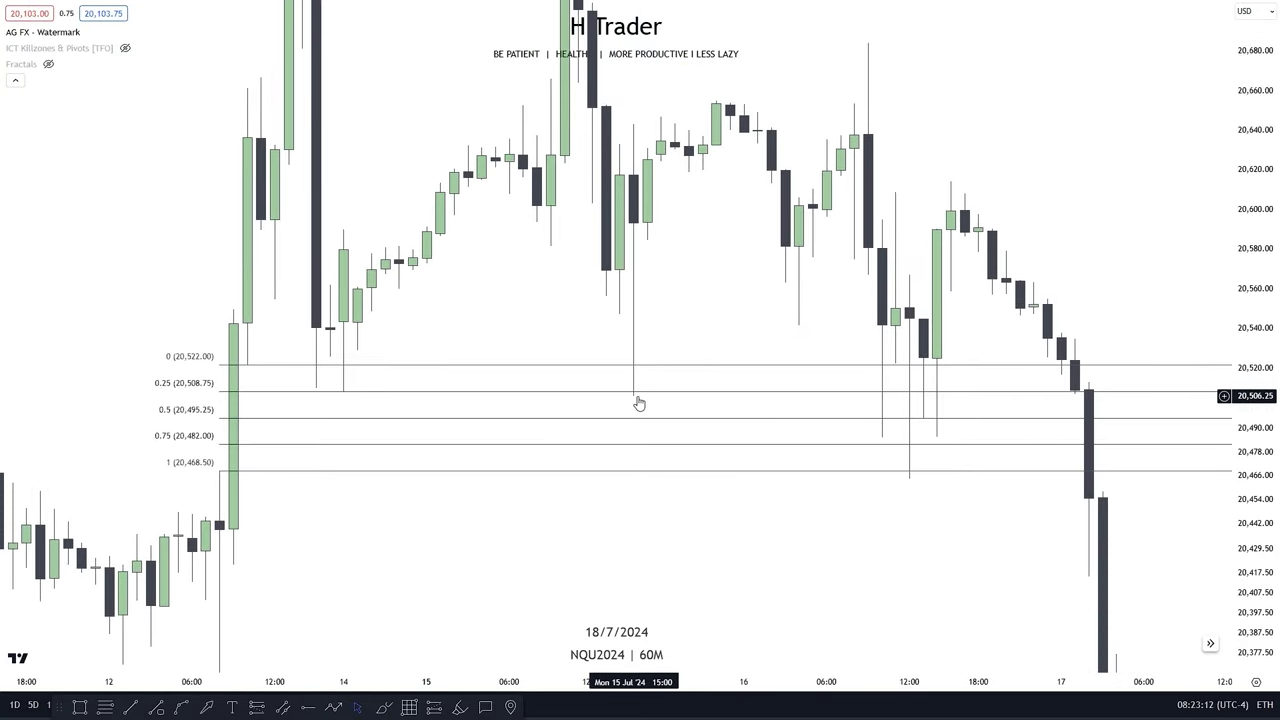
scroll(522, 347, "left", 1)
scroll(496, 322, "left", 2)
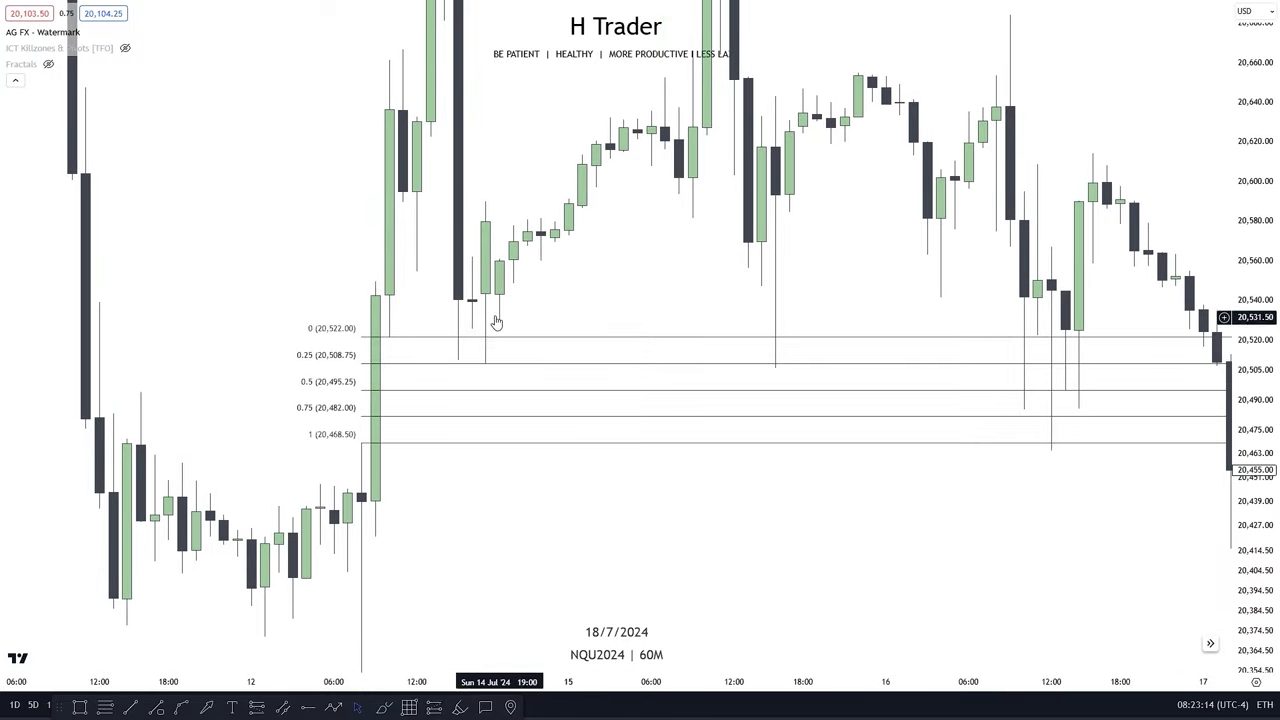
Step: Examine the lower wicks of the 16 July candles against the 0.5, 0.75 and 1 Fib levels
scroll(659, 268, "right", 3)
scroll(620, 274, "right", 1)
scroll(731, 379, "right", 2)
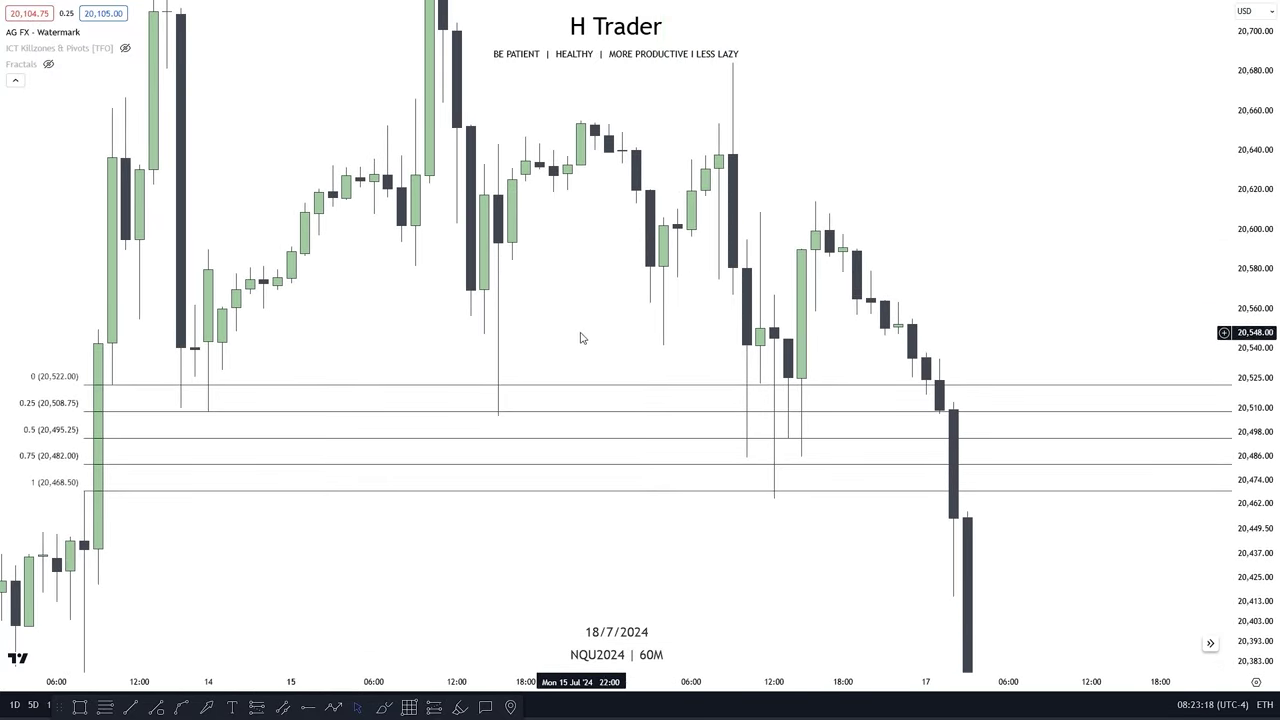
scroll(580, 337, "right", 1)
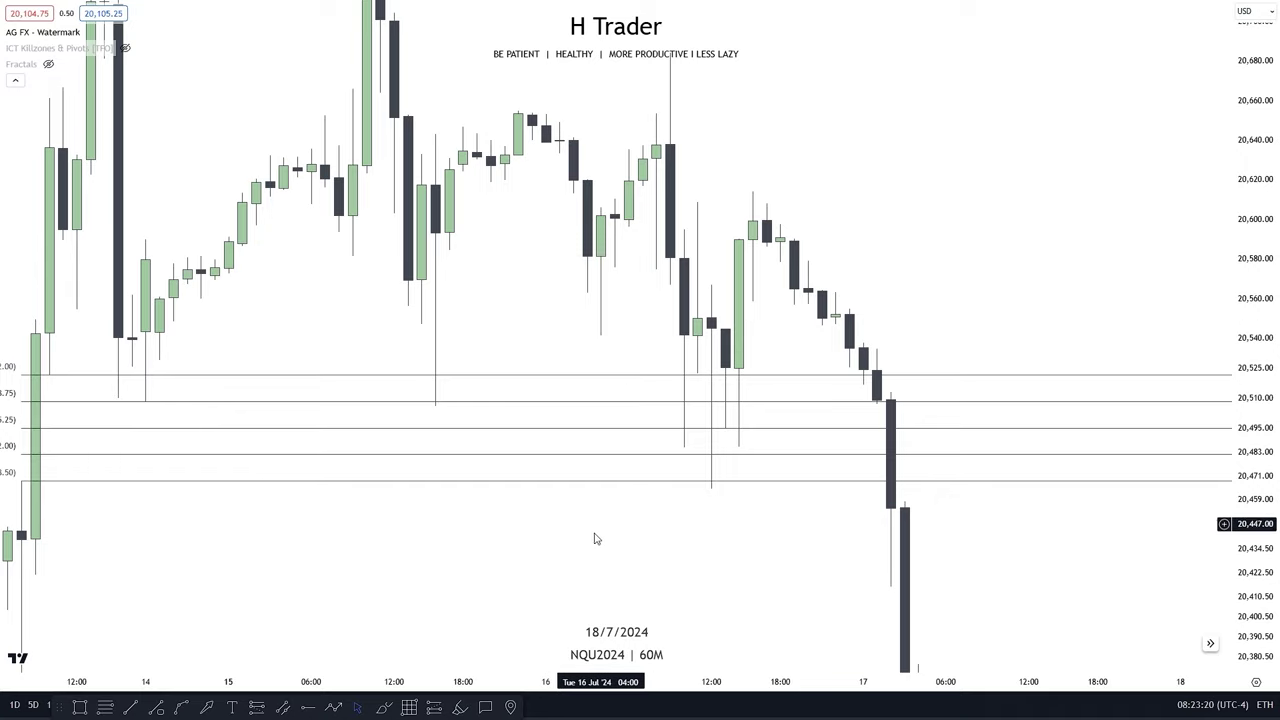
scroll(540, 470, "right", 1)
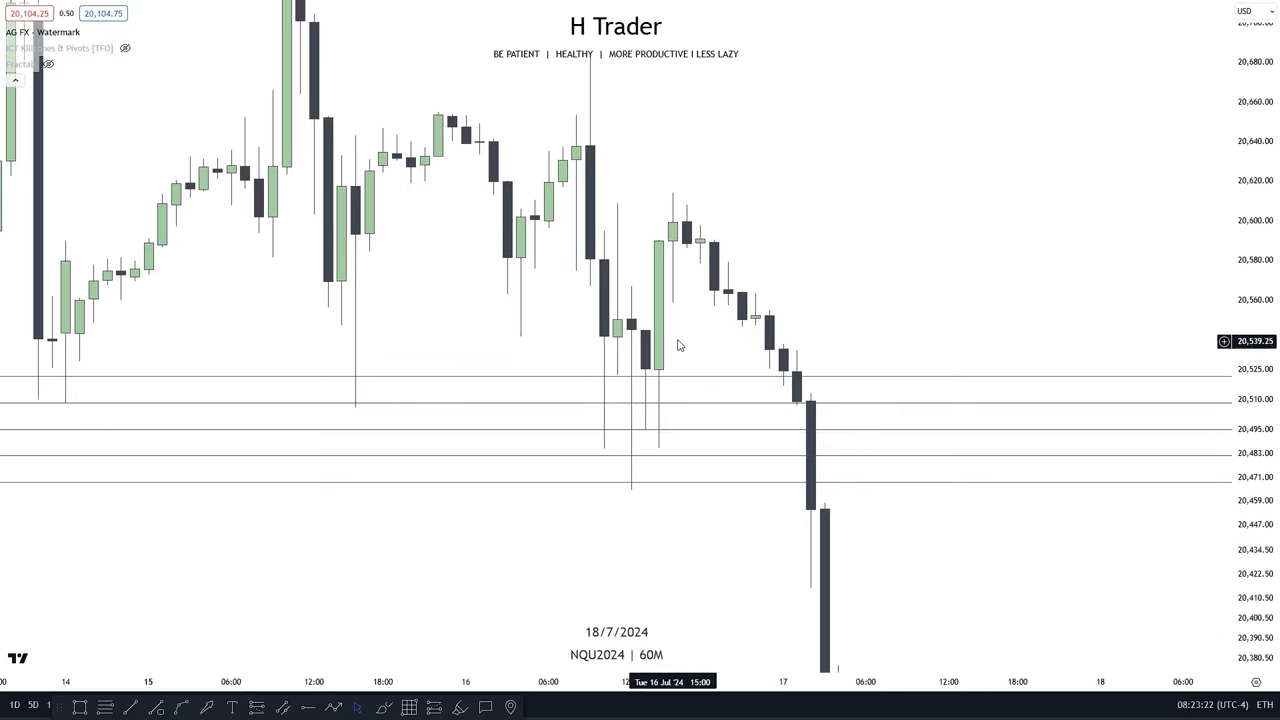
scroll(678, 345, "left", 1)
left_click_drag(768, 273, 796, 250)
left_click_drag(1254, 322, 1254, 334)
scroll(766, 420, "up", 1)
scroll(710, 405, "right", 2)
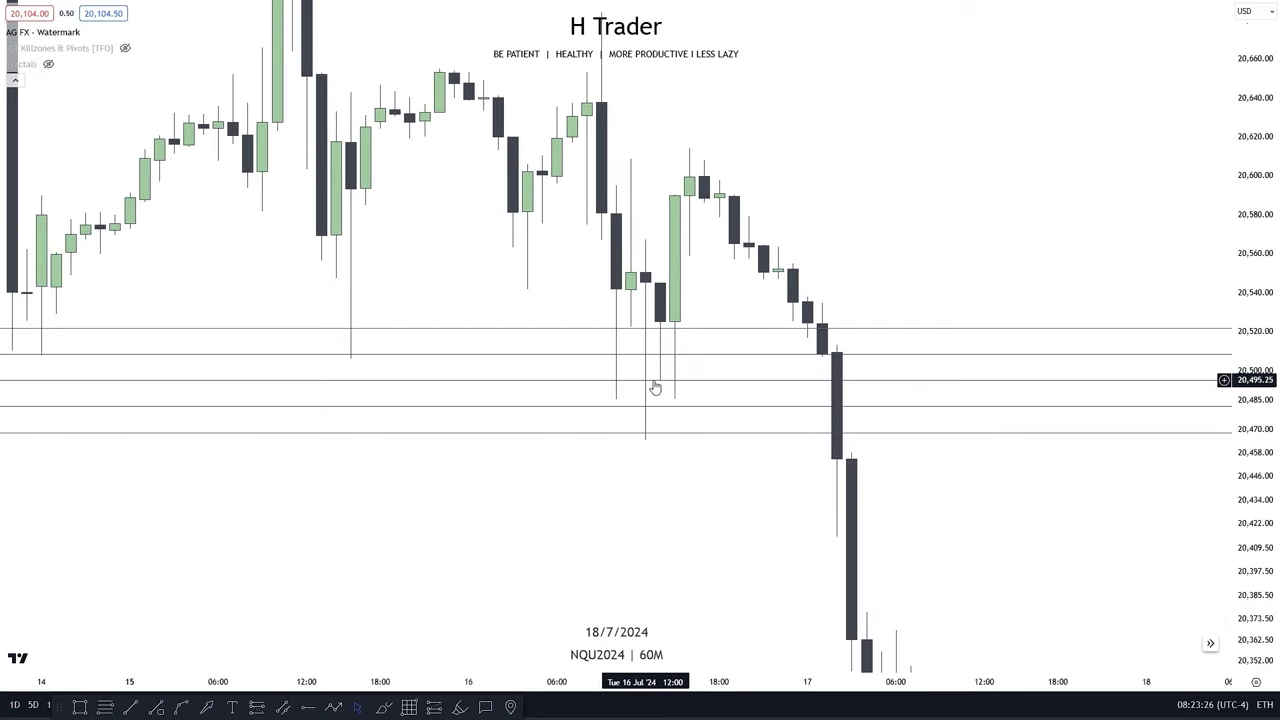
left_click_drag(655, 364, 646, 433)
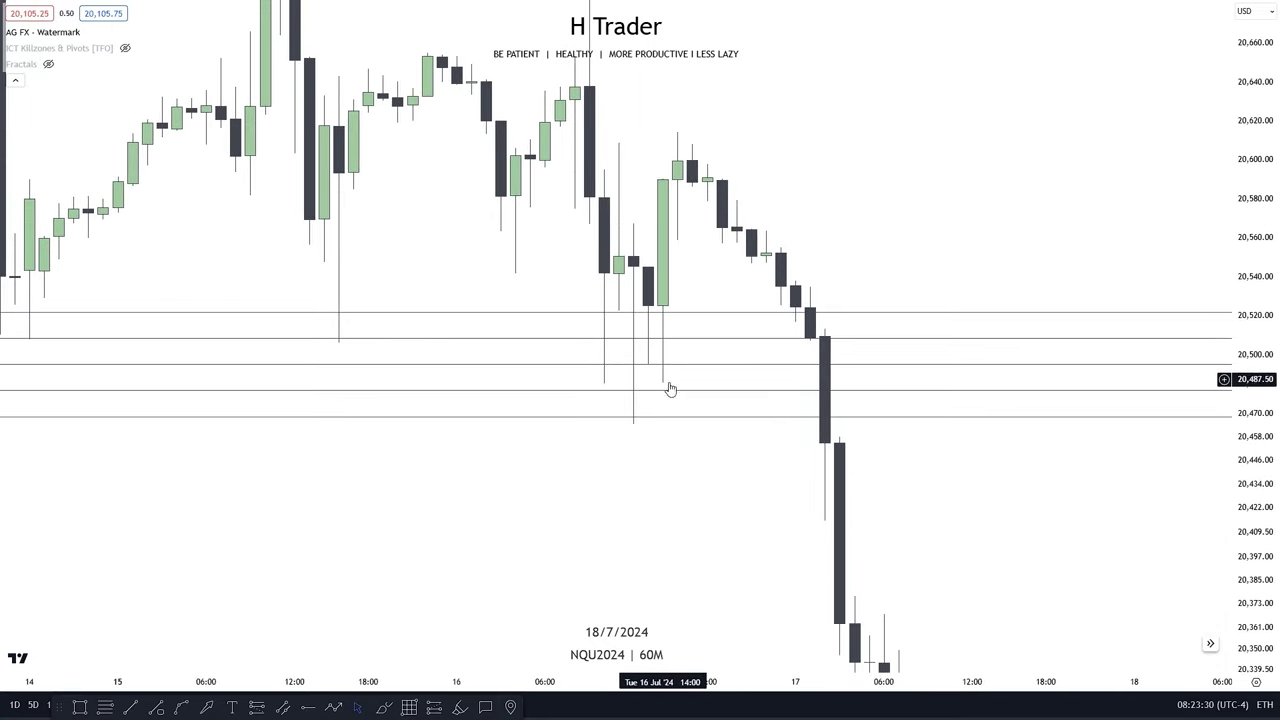
scroll(666, 383, "left", 2)
scroll(857, 409, "left", 1)
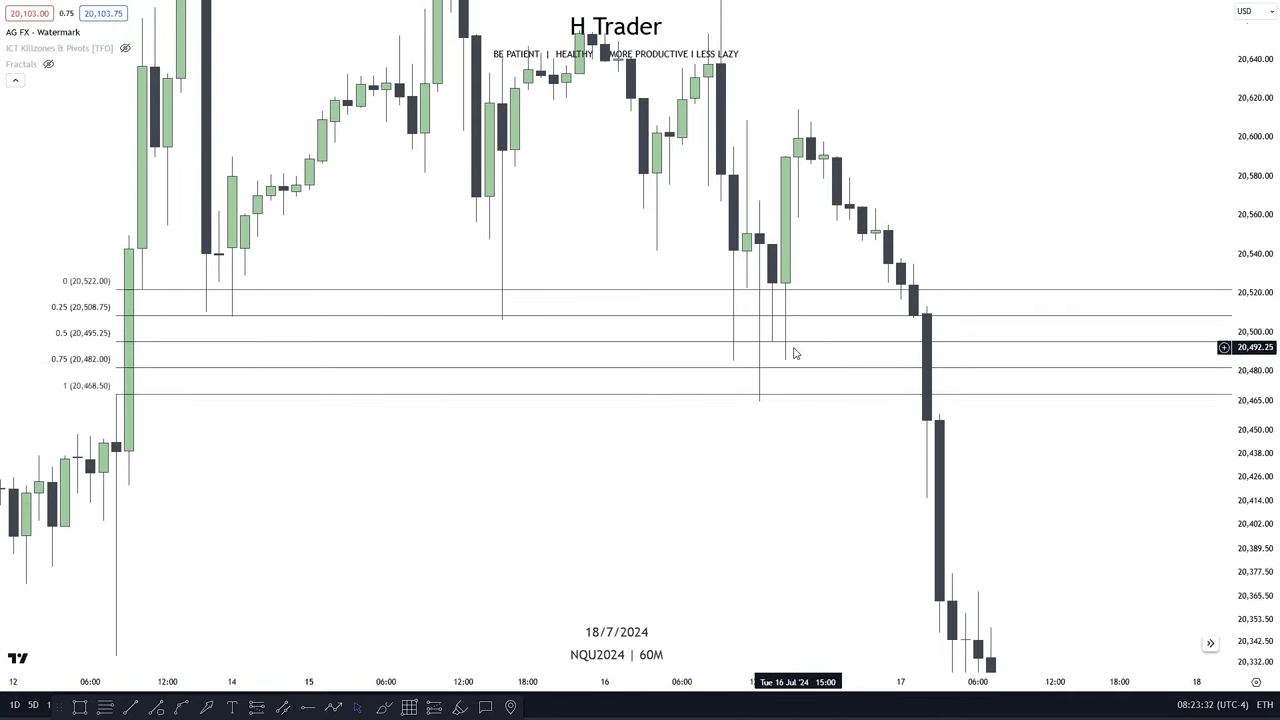
scroll(798, 420, "right", 3)
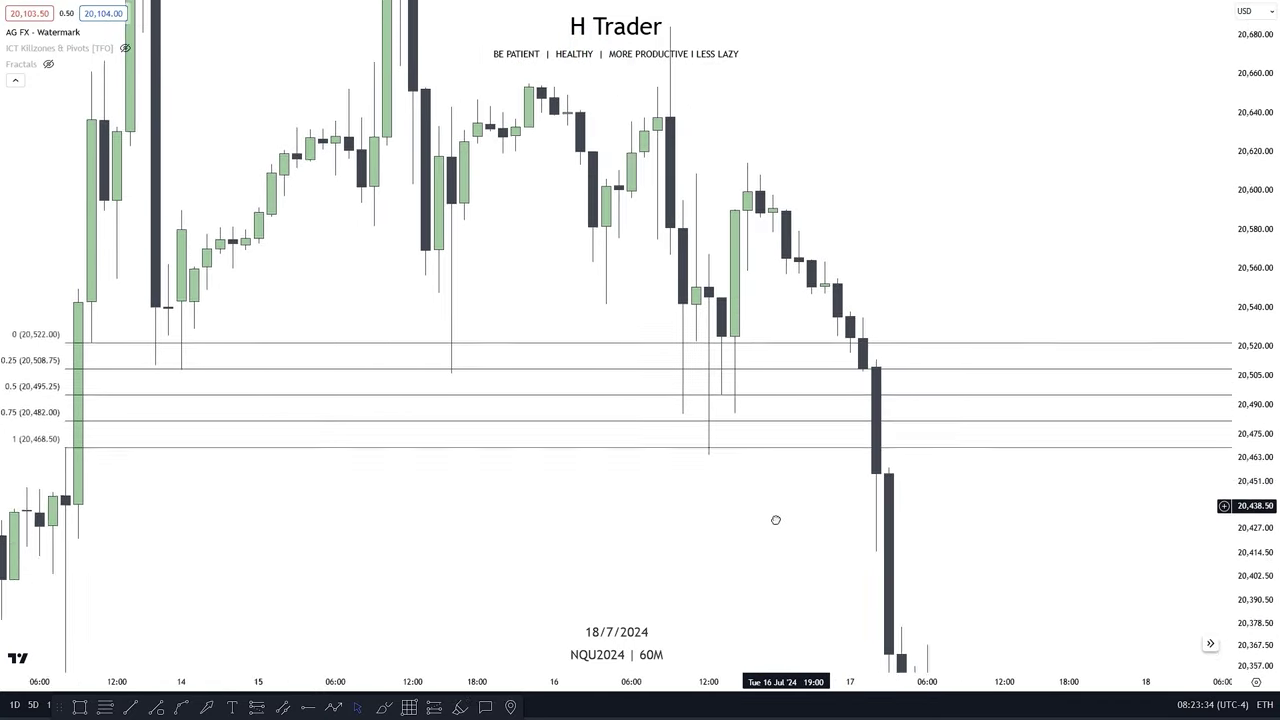
Step: Examine the 17 July decline relative to the Fib Retracement drawn from the 12 July gap
scroll(688, 290, "down", 3)
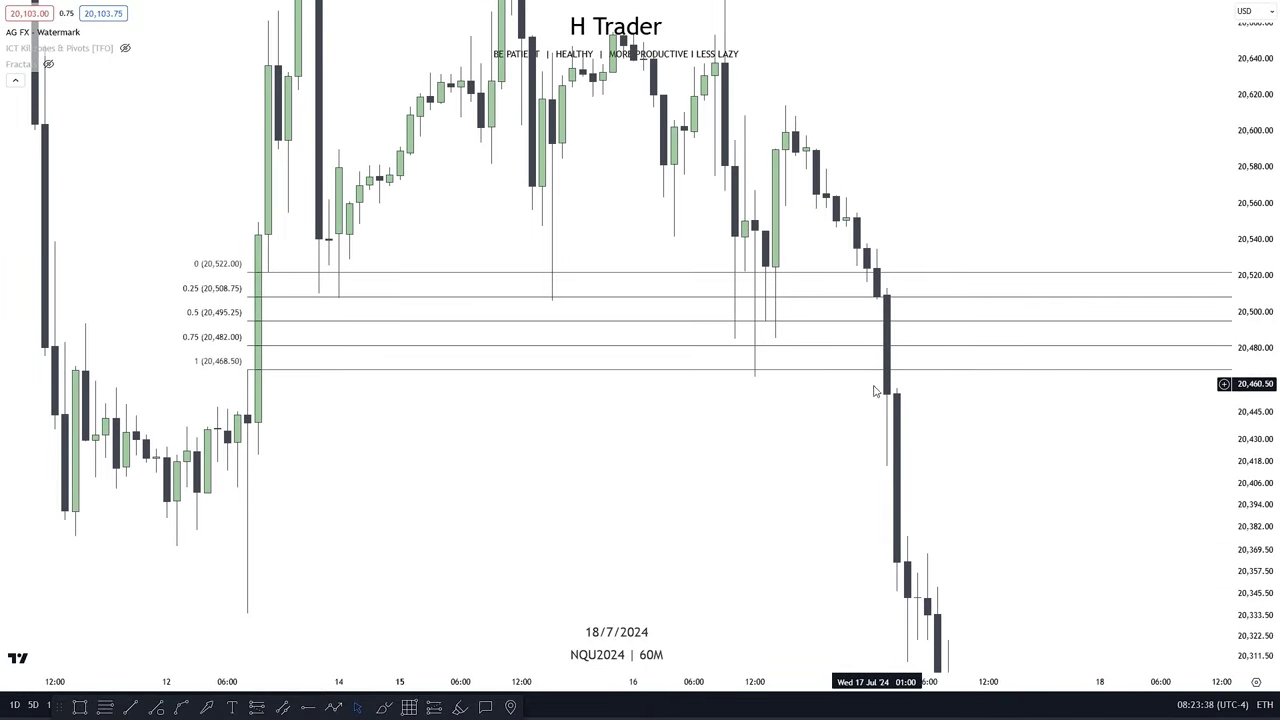
left_click_drag(869, 537, 903, 541)
left_click_drag(828, 420, 748, 466)
scroll(565, 427, "left", 4)
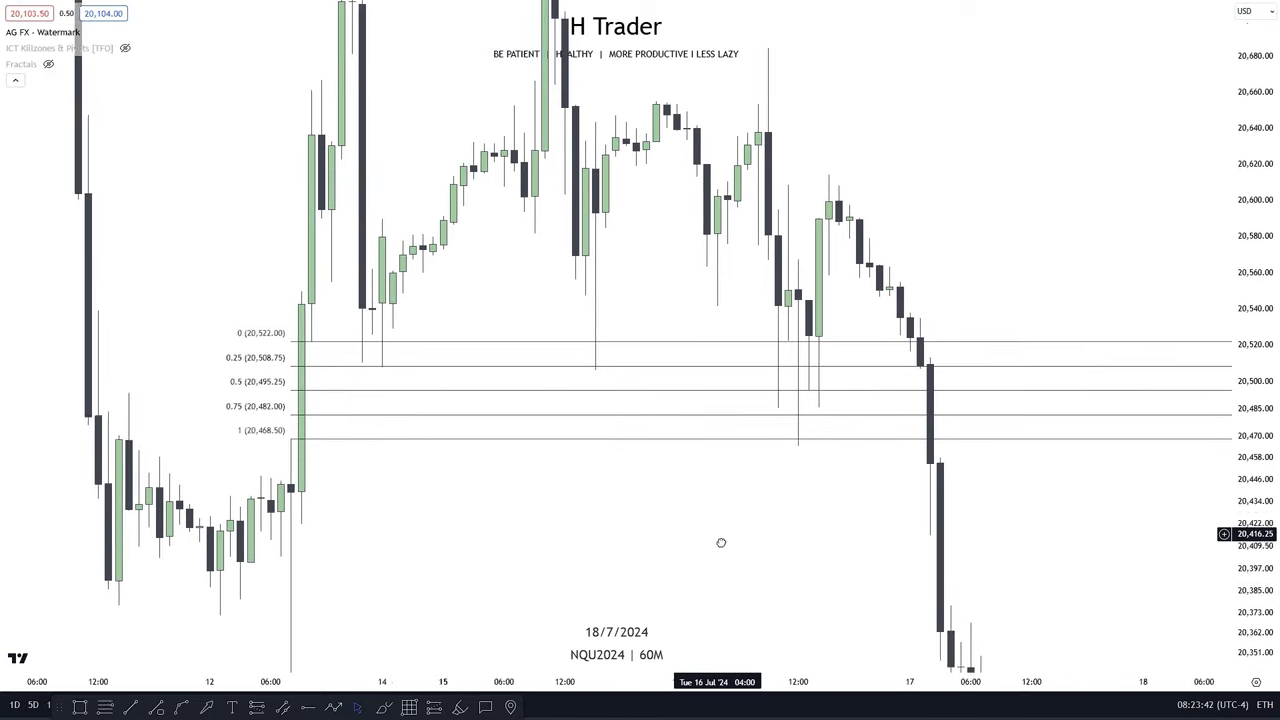
scroll(687, 515, "right", 2)
scroll(687, 515, "left", 2)
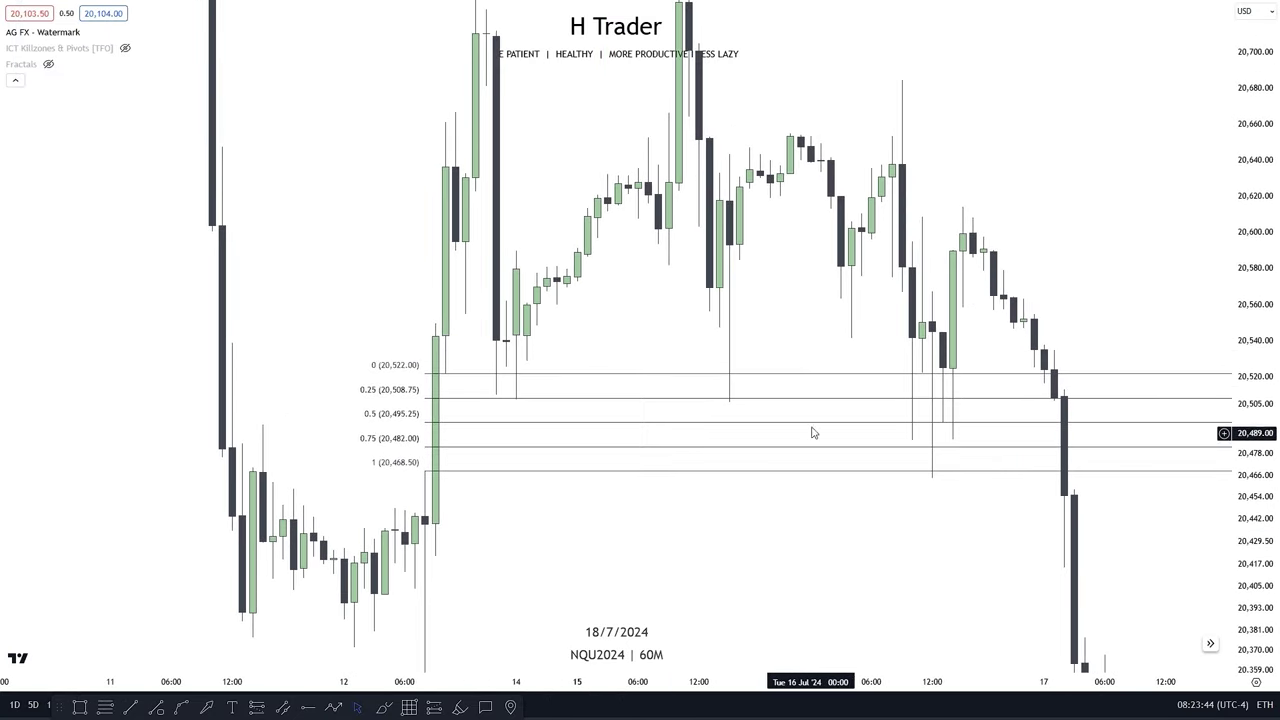
Step: Inspect the Fib Retracement levels over the 17 July down-move gap, between 20,206.25 and 20,151.75
left_click_drag(900, 282, 898, 292)
left_click_drag(1255, 365, 1255, 288)
scroll(886, 304, "up", 2)
left_click_drag(625, 327, 670, 277)
scroll(704, 344, "up", 1)
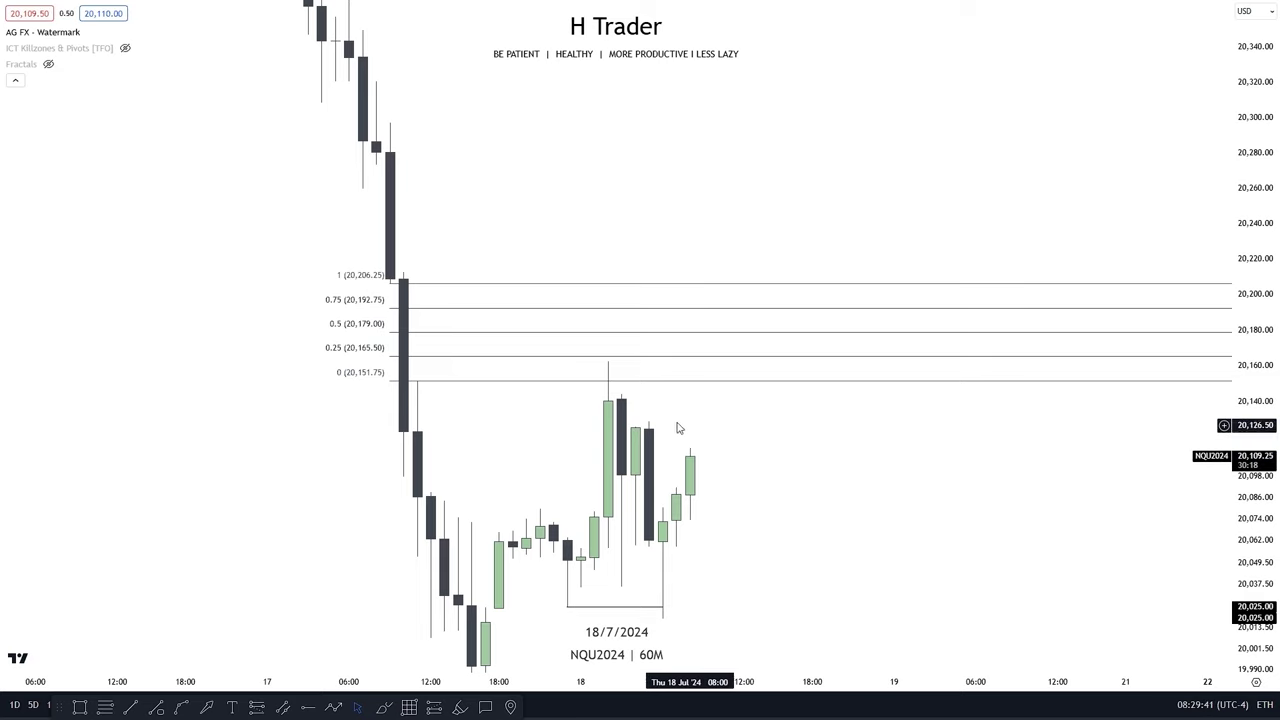
left_click(338, 350)
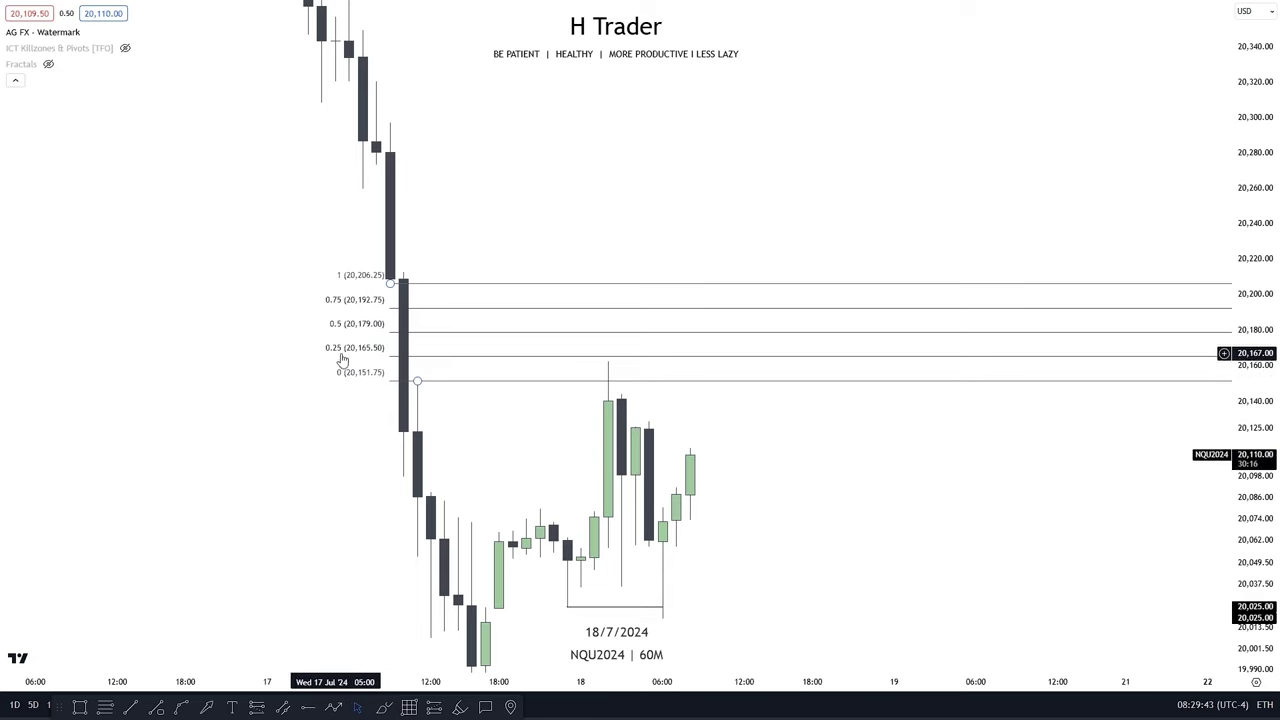
key("Escape")
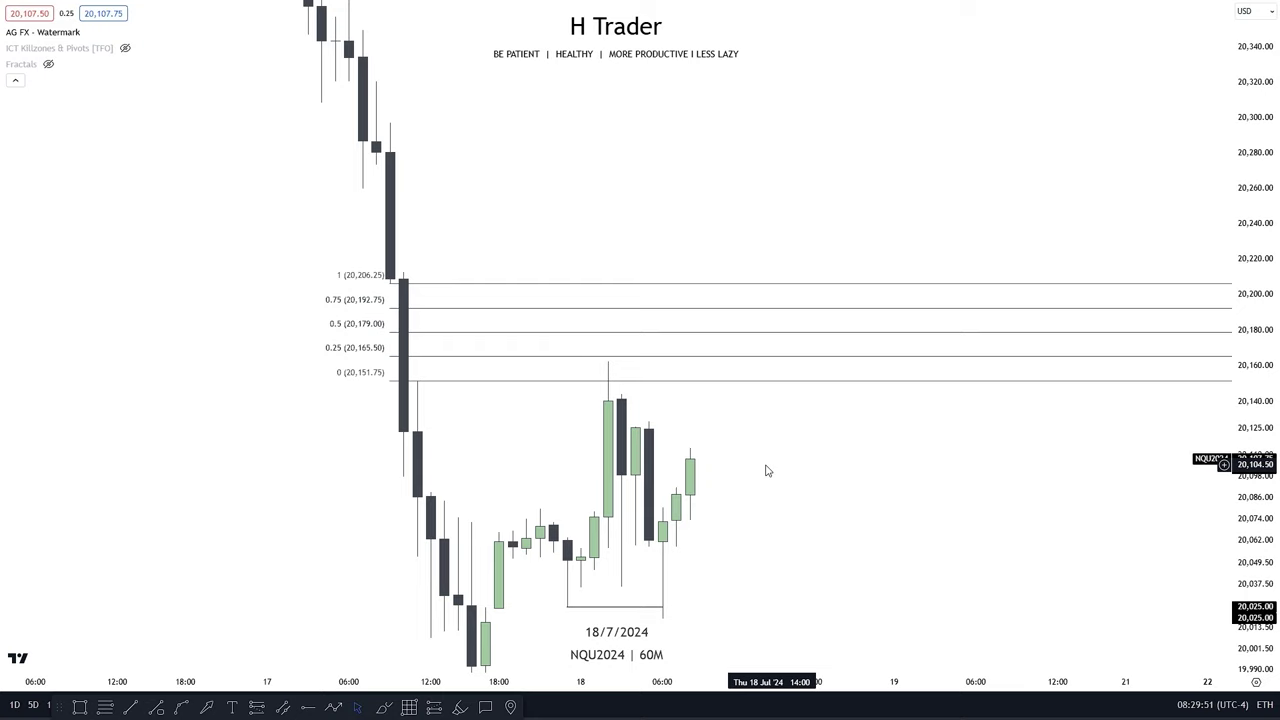
Step: Examine the 18 July candles against the 17 July Fib levels and the horizontal line at 20,025.00
left_click_drag(763, 443, 756, 381)
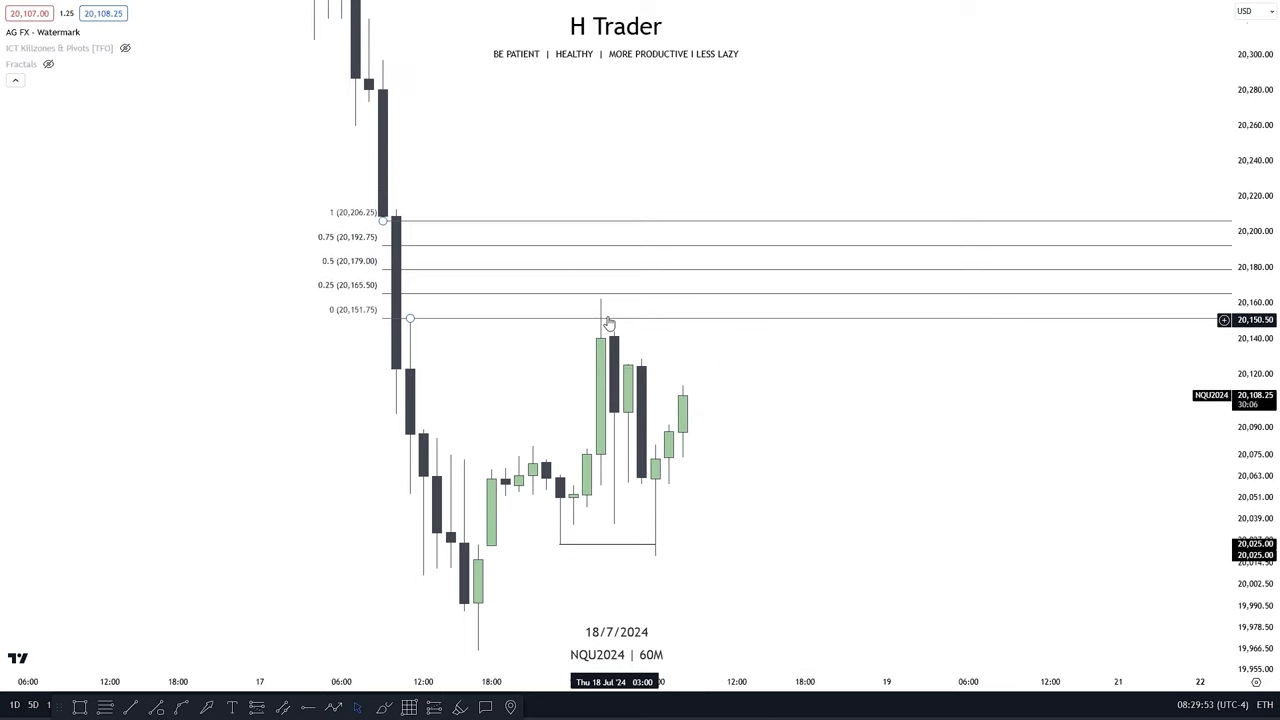
left_click_drag(588, 333, 595, 397)
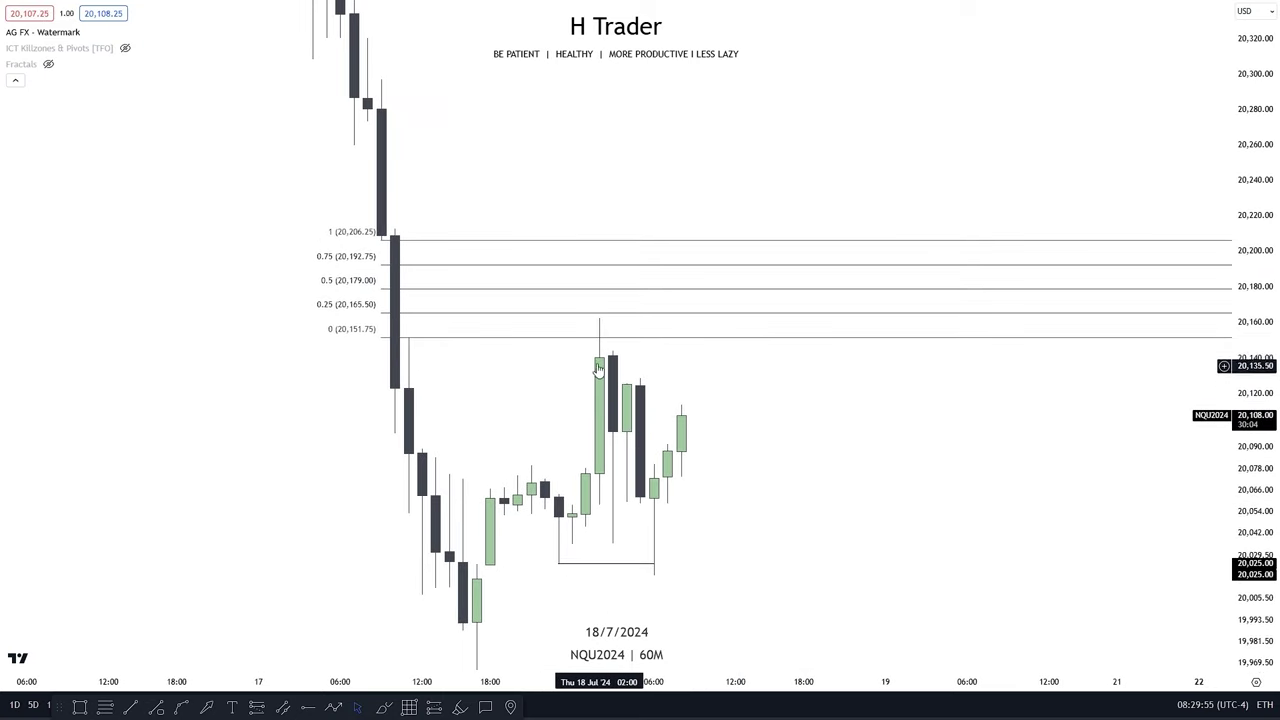
left_click(770, 358)
left_click_drag(770, 362, 739, 297)
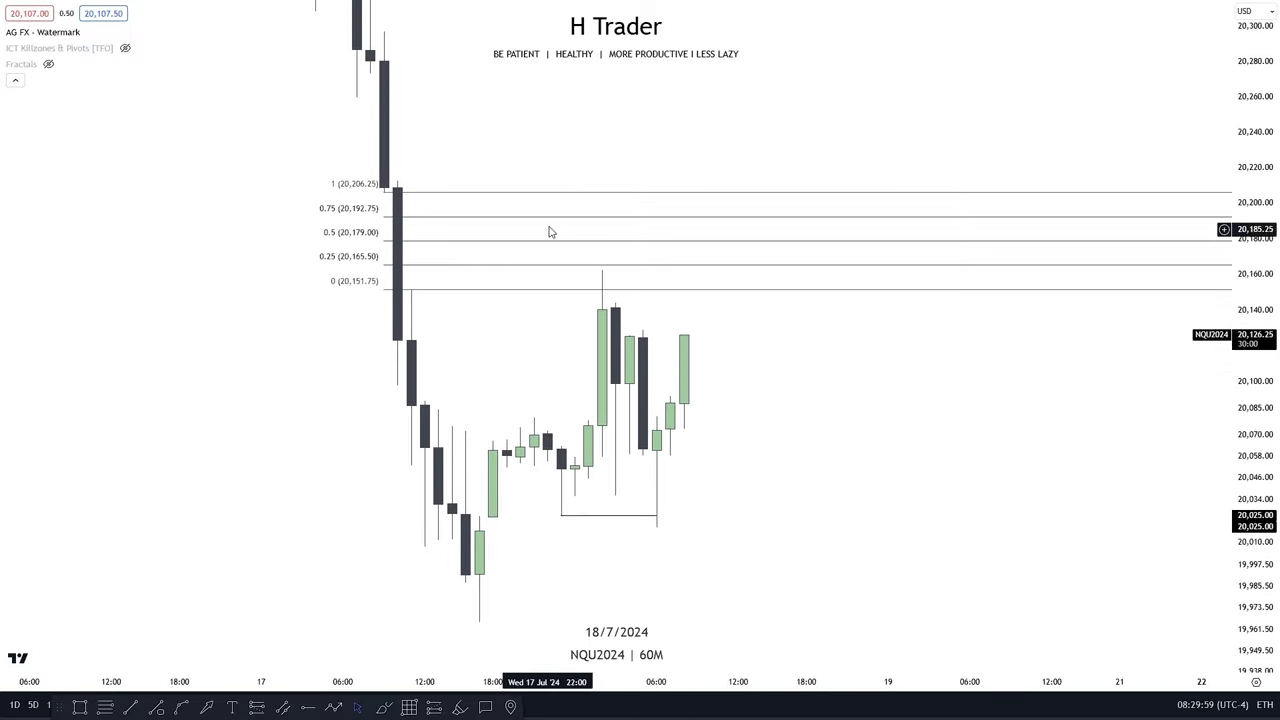
left_click_drag(725, 504, 746, 408)
left_click_drag(796, 372, 676, 457)
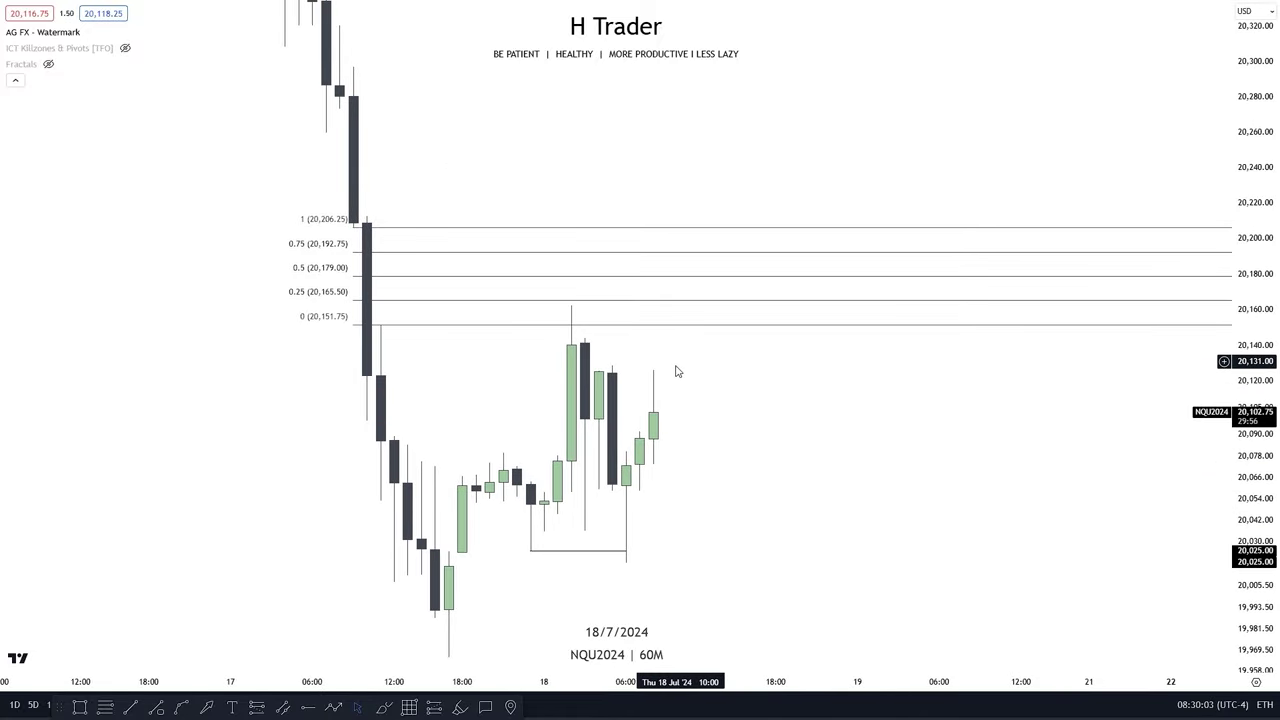
left_click_drag(676, 371, 667, 399)
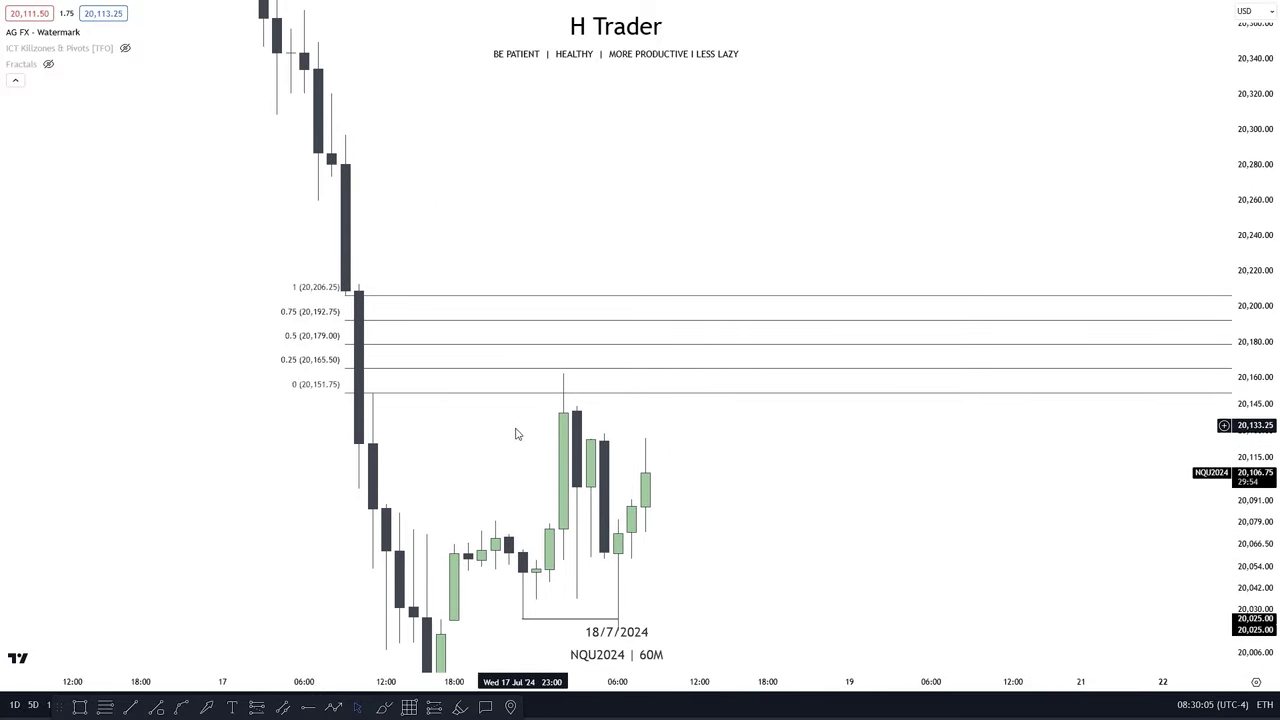